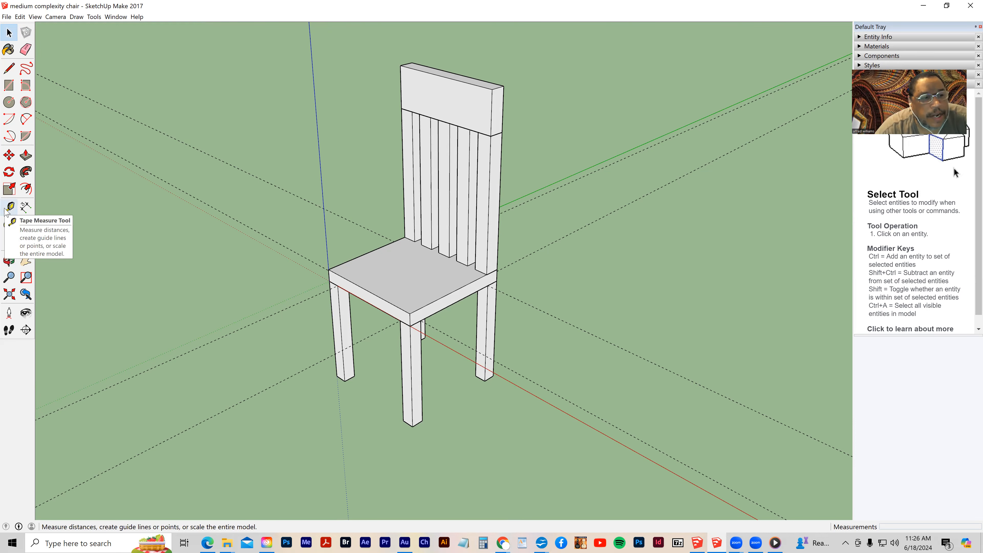
{"action": "key", "text": "o"}
{"action": "left_click_drag", "start_coordinate": [394, 366], "coordinate": [429, 368]}
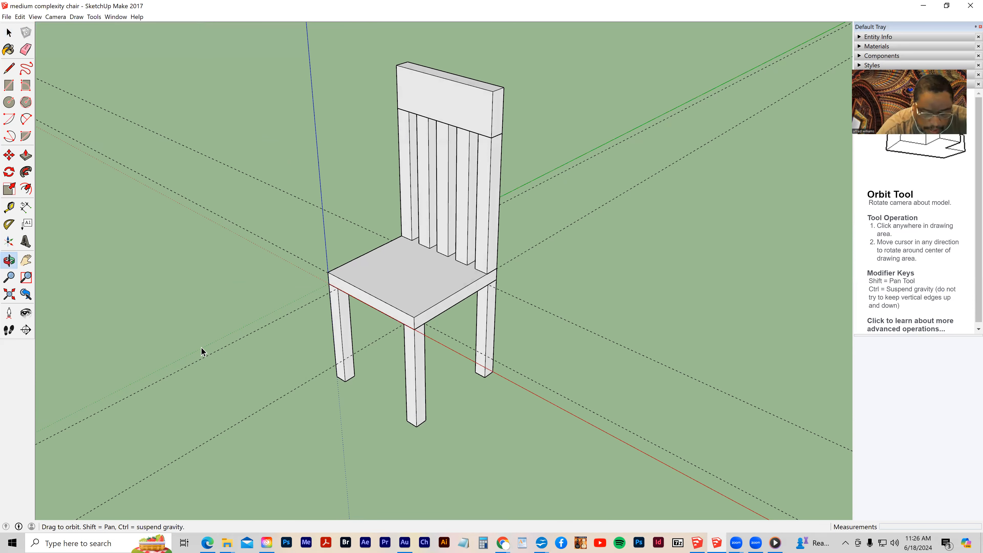
{"action": "key", "text": "space"}
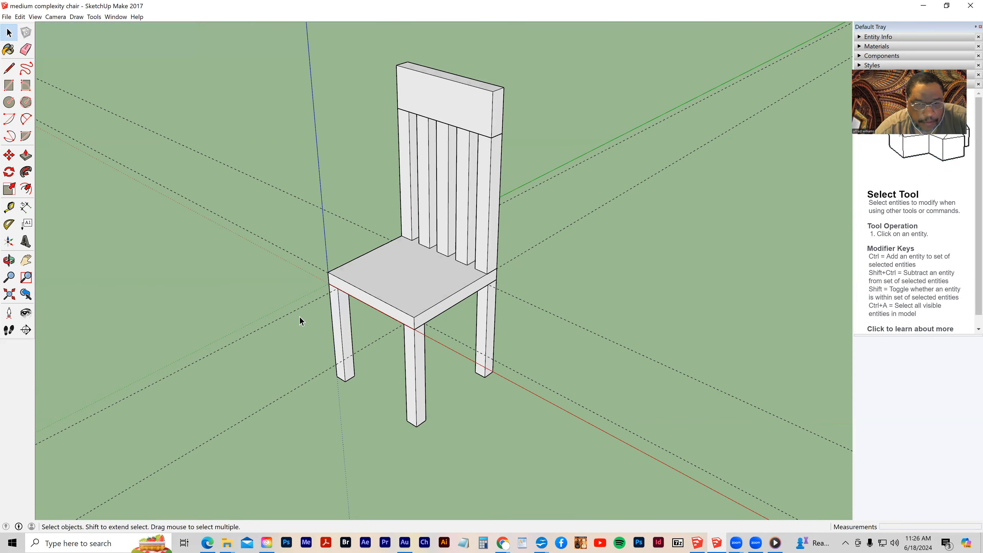
{"action": "scroll", "coordinate": [276, 300], "scroll_direction": "up", "scroll_amount": 1}
{"action": "scroll", "coordinate": [159, 153], "scroll_direction": "down", "scroll_amount": 1}
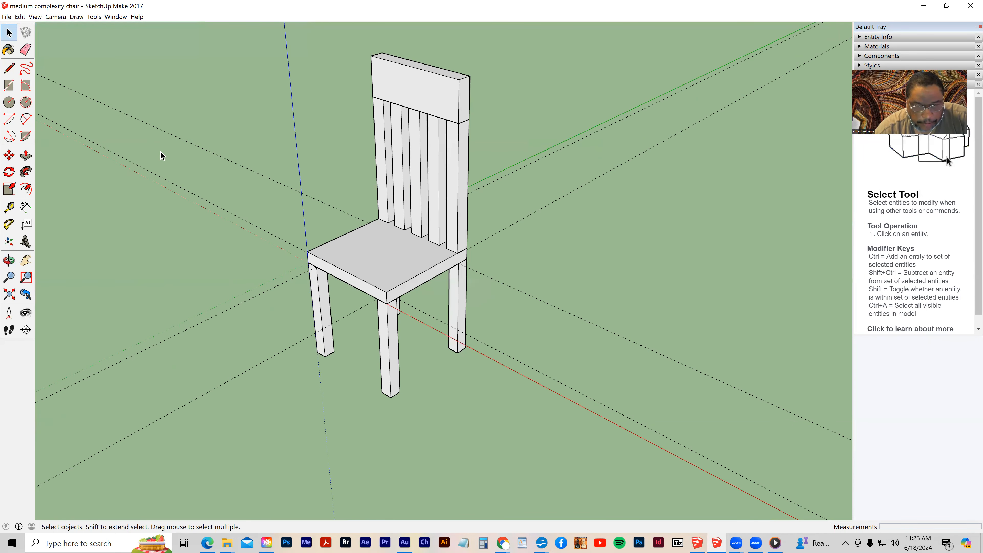
Delete the entire existing chair, including its back, seat and legs, and erase all the guide lines.
{"action": "left_click", "coordinate": [411, 144]}
{"action": "left_click", "coordinate": [168, 121]}
{"action": "left_click_drag", "start_coordinate": [163, 79], "coordinate": [534, 341]}
{"action": "key", "text": "Delete"}
{"action": "scroll", "coordinate": [253, 134], "scroll_direction": "down", "scroll_amount": 3}
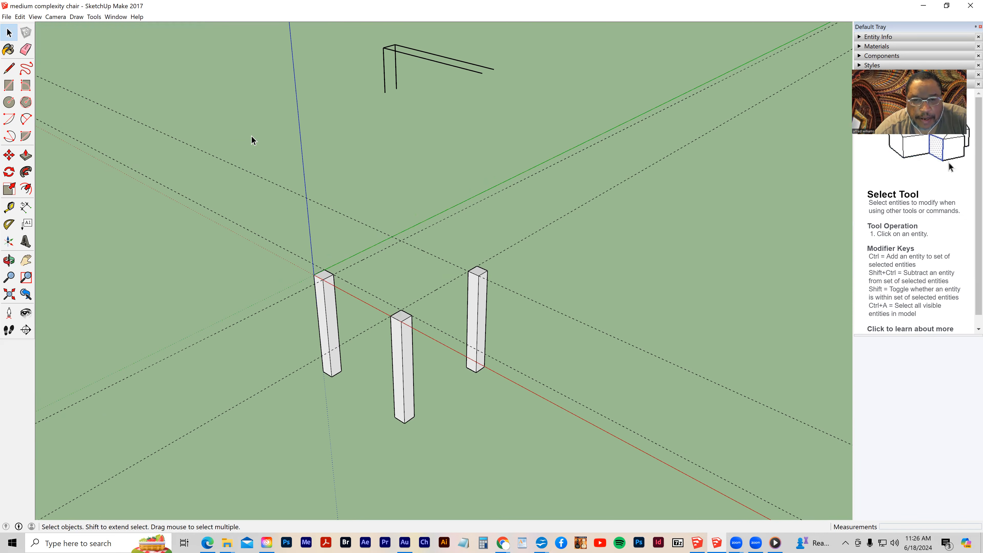
{"action": "left_click_drag", "start_coordinate": [248, 54], "coordinate": [546, 369]}
{"action": "key", "text": "Delete"}
{"action": "left_click", "coordinate": [25, 50]}
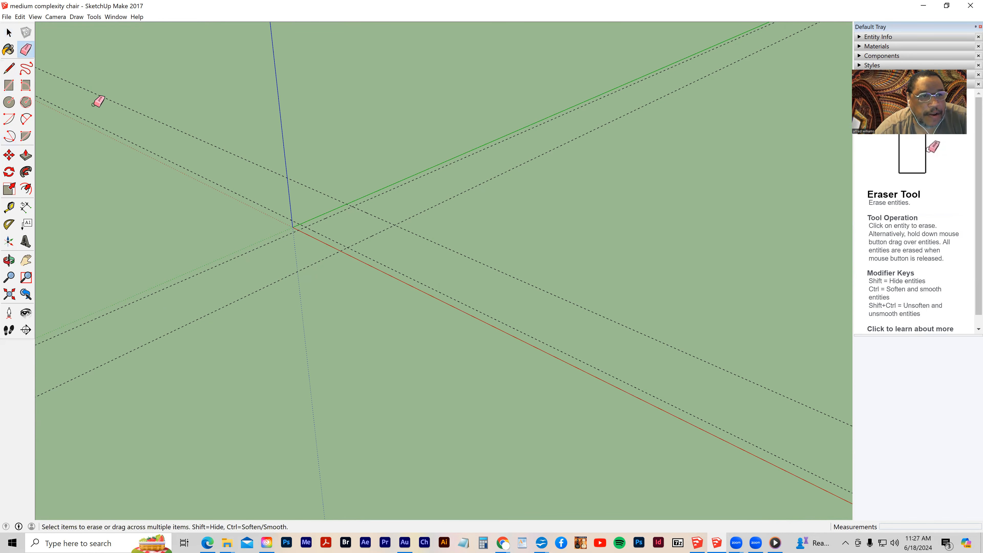
{"action": "mouse_move", "coordinate": [155, 250]}
{"action": "left_mouse_down"}
{"action": "mouse_move", "coordinate": [298, 287]}
{"action": "mouse_move", "coordinate": [450, 242]}
{"action": "mouse_move", "coordinate": [373, 213]}
{"action": "mouse_move", "coordinate": [322, 257]}
{"action": "left_mouse_up"}
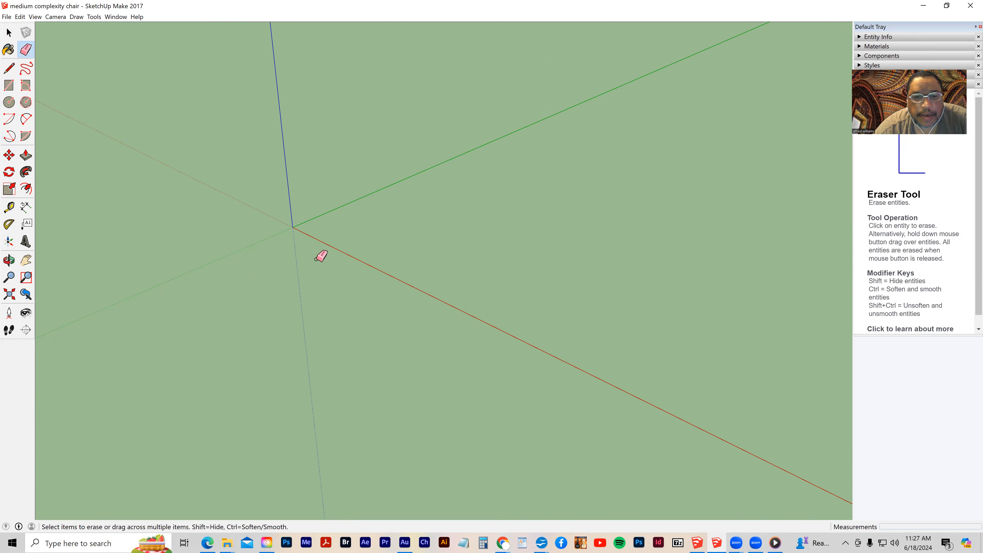
Draw an 18" by 18" square on the ground with its first corner at the origin.
{"action": "left_click", "coordinate": [8, 87]}
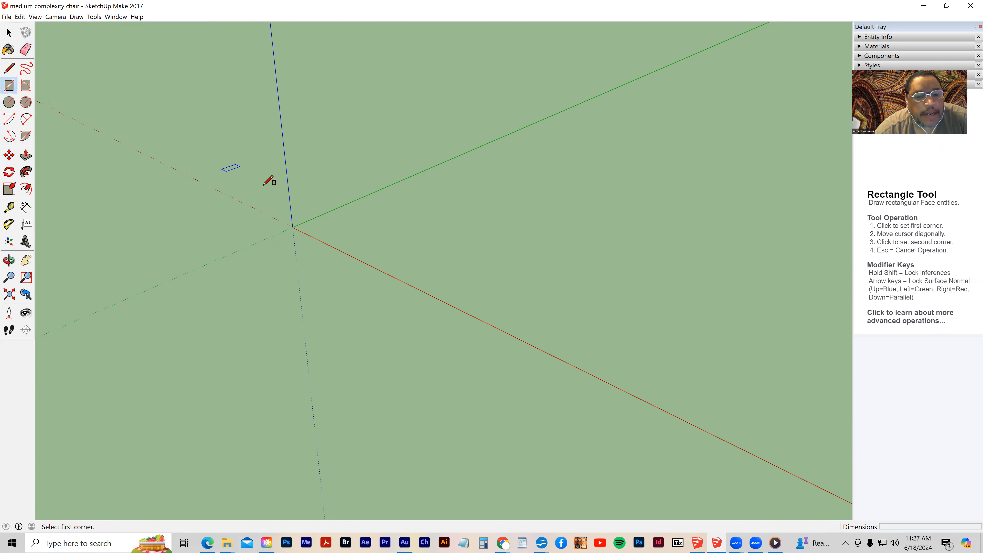
{"action": "left_click", "coordinate": [293, 226]}
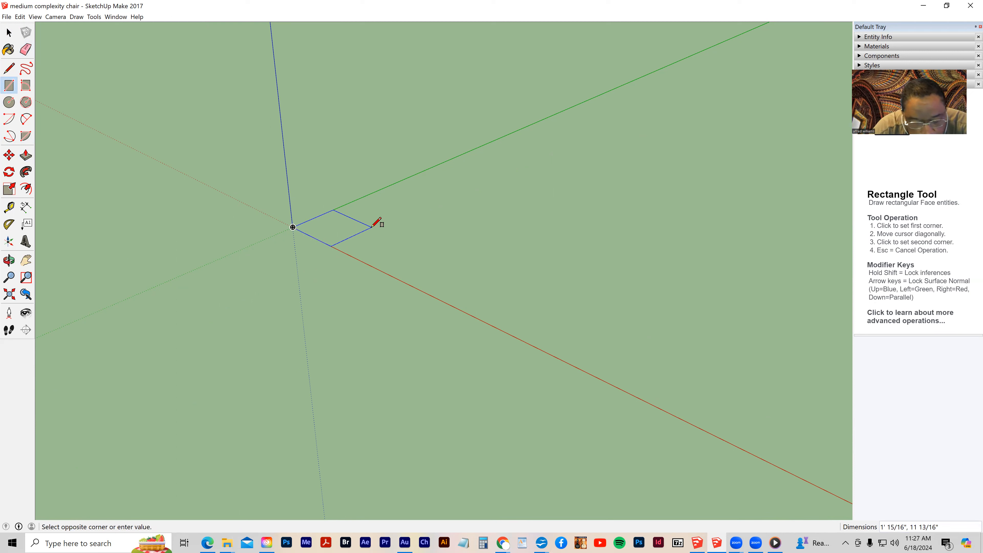
{"action": "type", "text": "18"}
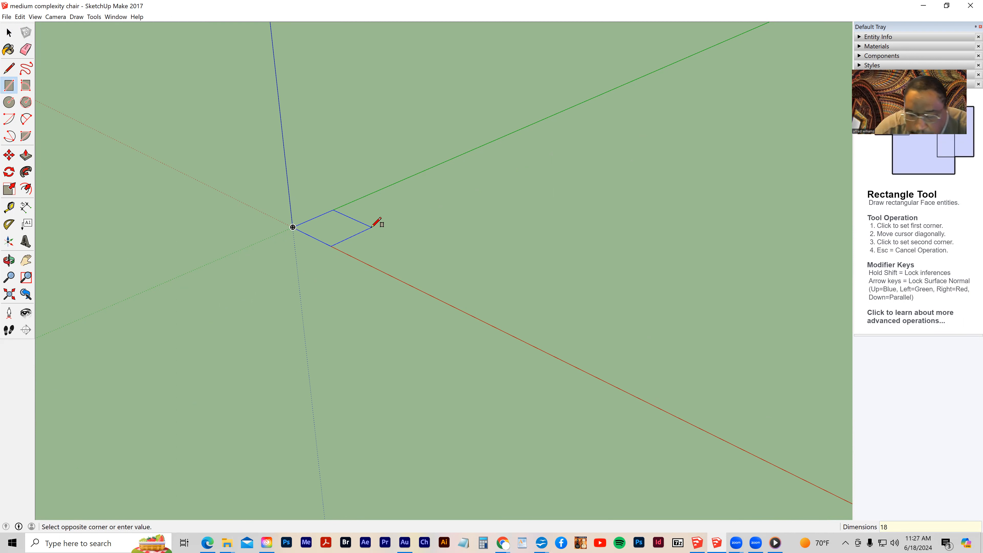
{"action": "key", "text": "Return"}
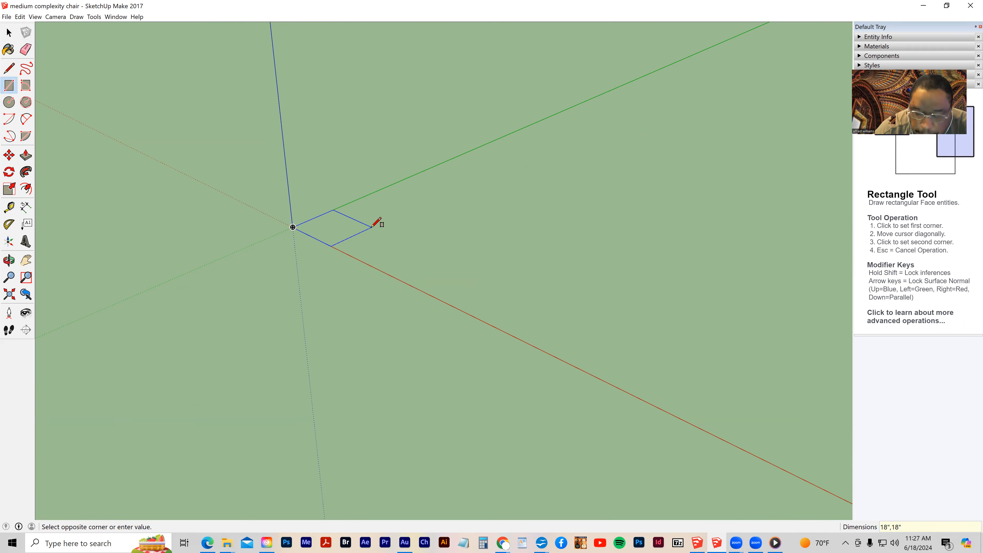
{"action": "type", "text": "\""}
{"action": "key", "text": "Return"}
{"action": "scroll", "coordinate": [344, 240], "scroll_direction": "down", "scroll_amount": 1}
Extrude the square upward with Push/Pull to a thickness of 4".
{"action": "left_click", "coordinate": [26, 155]}
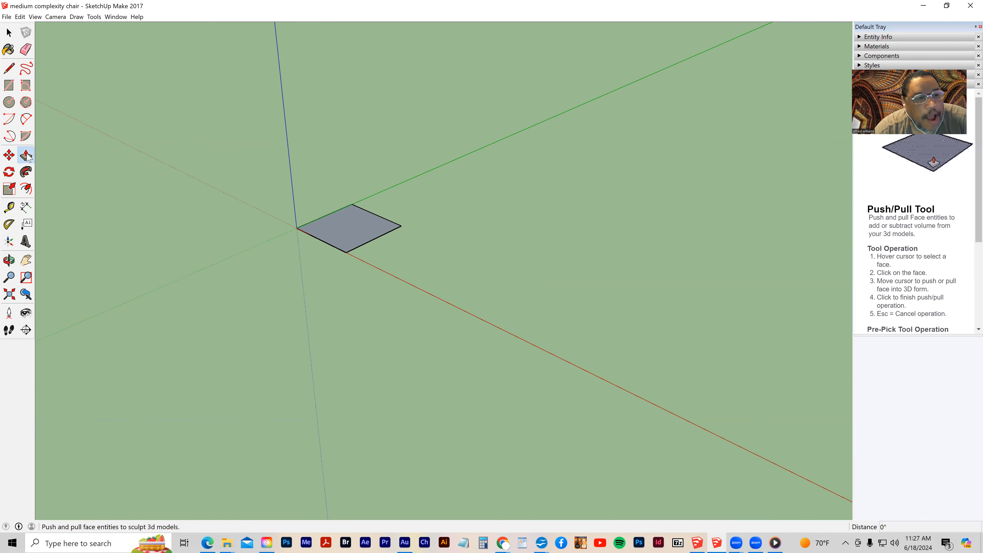
{"action": "left_click", "coordinate": [345, 240]}
{"action": "left_click", "coordinate": [345, 234]}
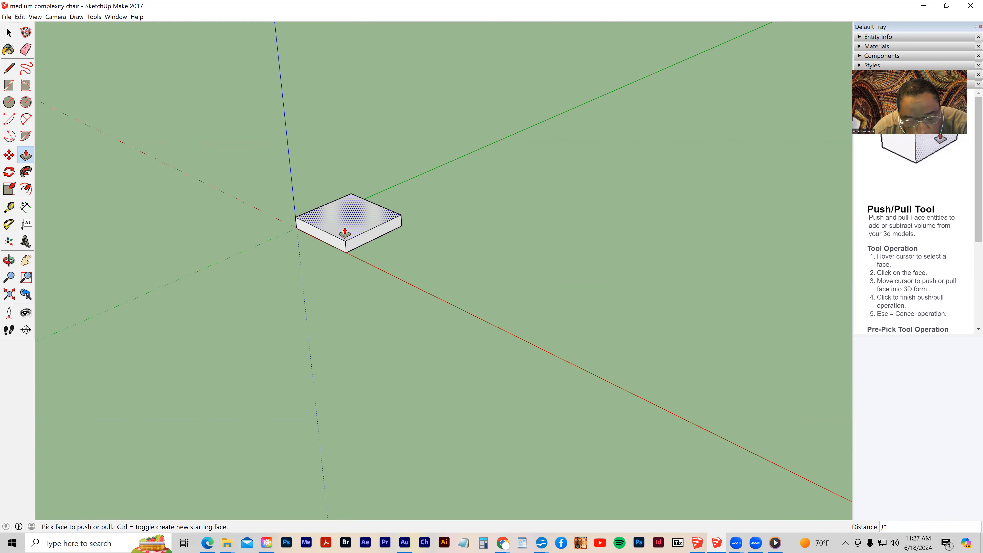
{"action": "type", "text": "4"}
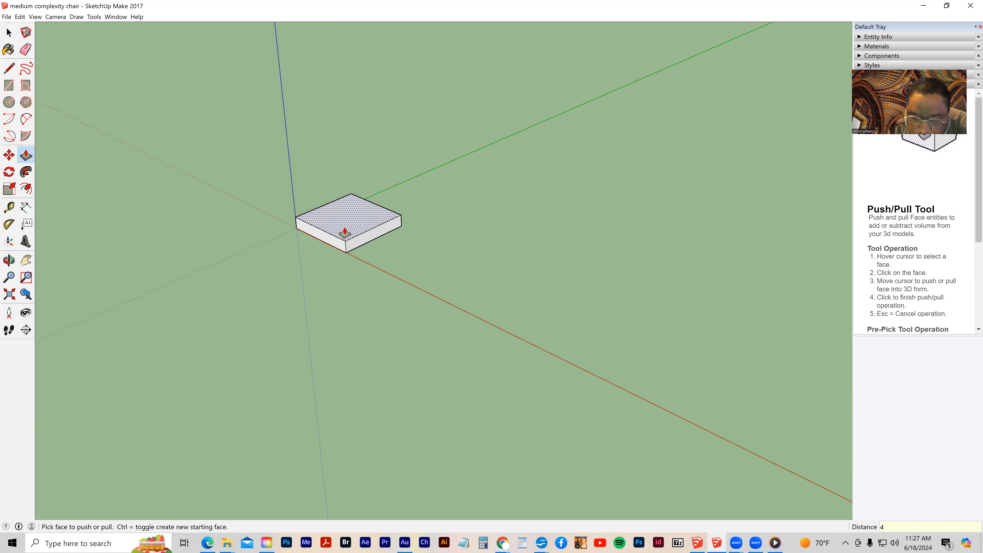
{"action": "left_click", "coordinate": [345, 233]}
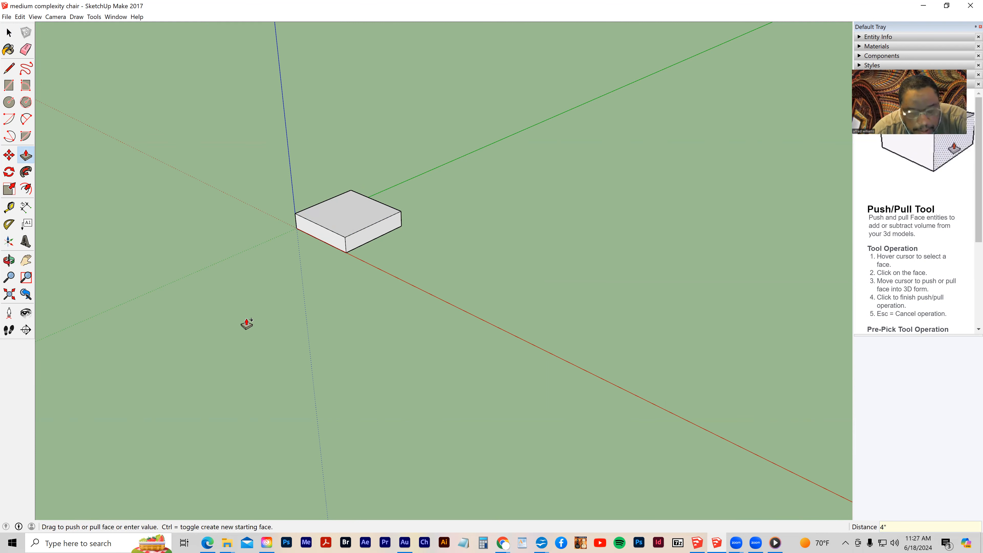
{"action": "key", "text": "Escape"}
Use Push/Pull on the square's top face to make the seat slab 2" thick.
{"action": "left_click", "coordinate": [341, 229]}
{"action": "type", "text": "2"}
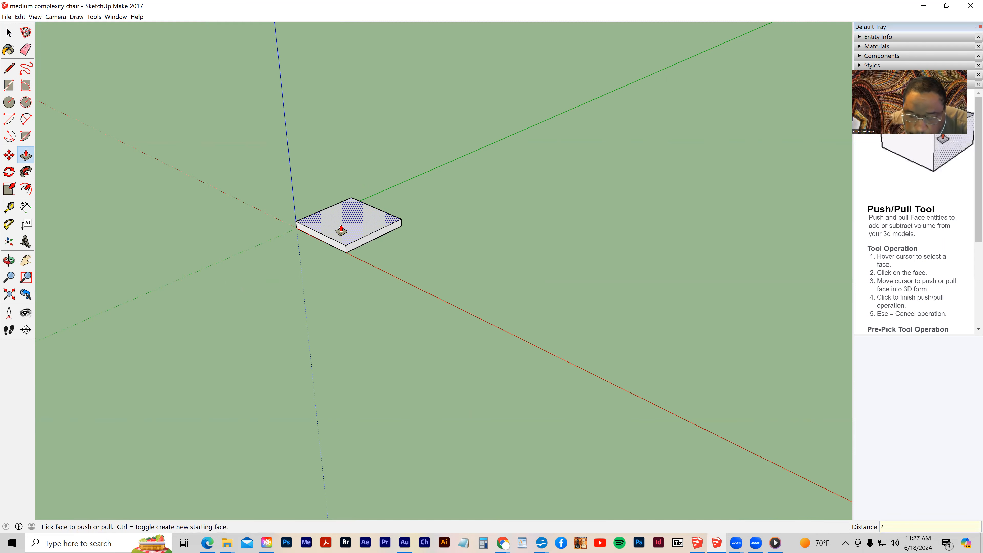
{"action": "key", "text": "Return"}
Select the whole seat slab, make it a group, and clear the selection.
{"action": "middle_click_drag", "start_coordinate": [387, 274], "coordinate": [413, 213]}
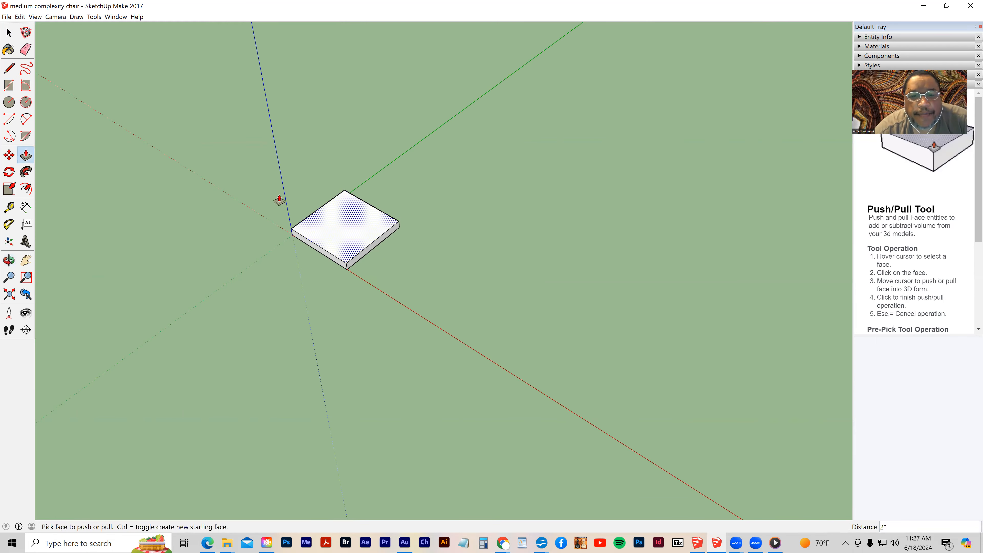
{"action": "left_click", "coordinate": [8, 34]}
{"action": "left_click_drag", "start_coordinate": [256, 160], "coordinate": [494, 340]}
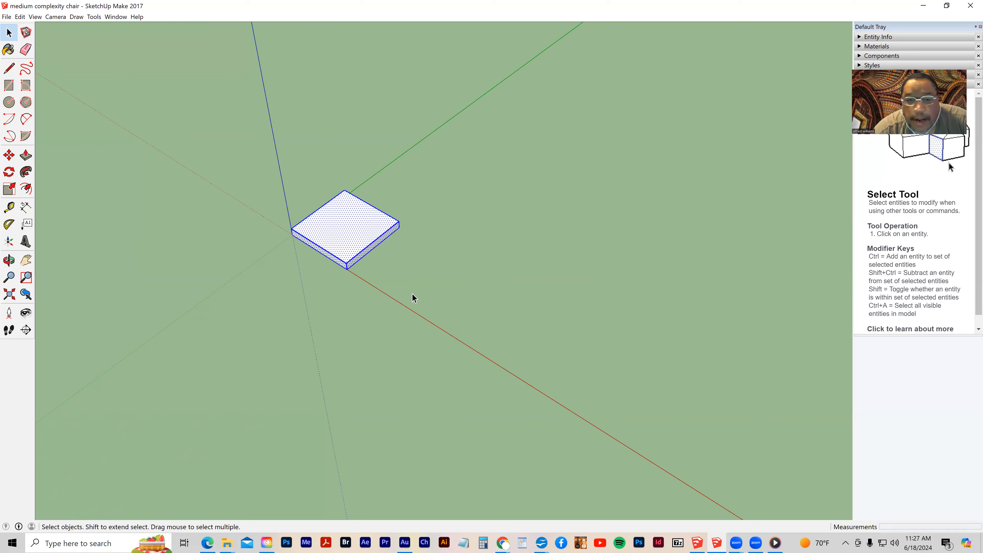
{"action": "right_click", "coordinate": [354, 242]}
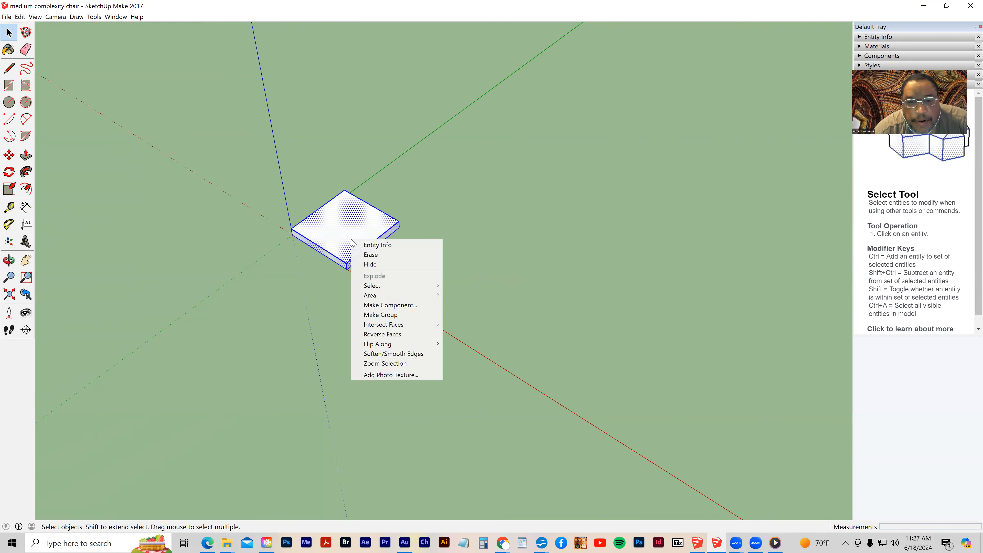
{"action": "left_click", "coordinate": [381, 314]}
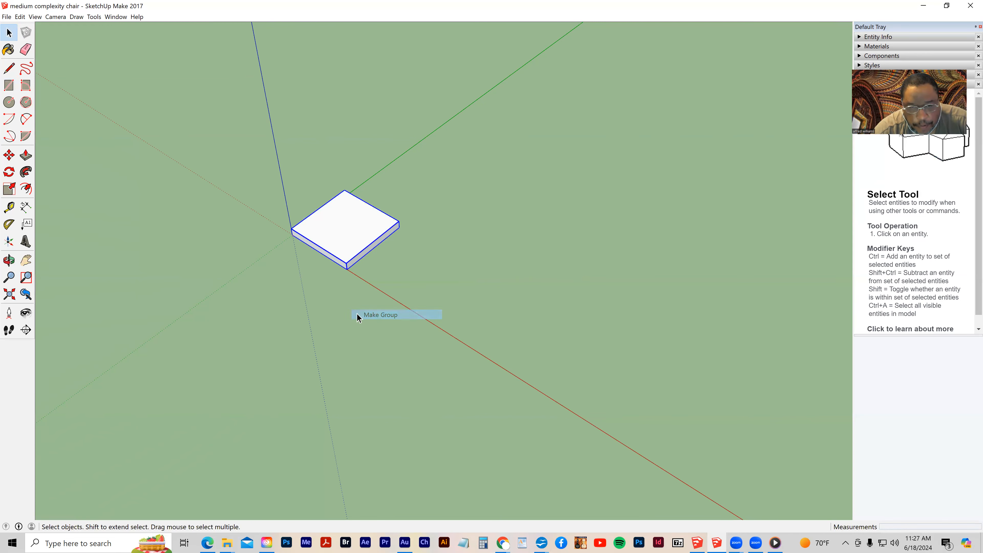
{"action": "left_click", "coordinate": [262, 247]}
Draw a 2" by 2" square on the seat's top face, starting at its far corner on the green axis side.
{"action": "scroll", "coordinate": [340, 237], "scroll_direction": "up", "scroll_amount": 1}
{"action": "scroll", "coordinate": [340, 237], "scroll_direction": "down", "scroll_amount": 1}
{"action": "scroll", "coordinate": [340, 237], "scroll_direction": "up", "scroll_amount": 3}
{"action": "scroll", "coordinate": [340, 237], "scroll_direction": "up", "scroll_amount": 2}
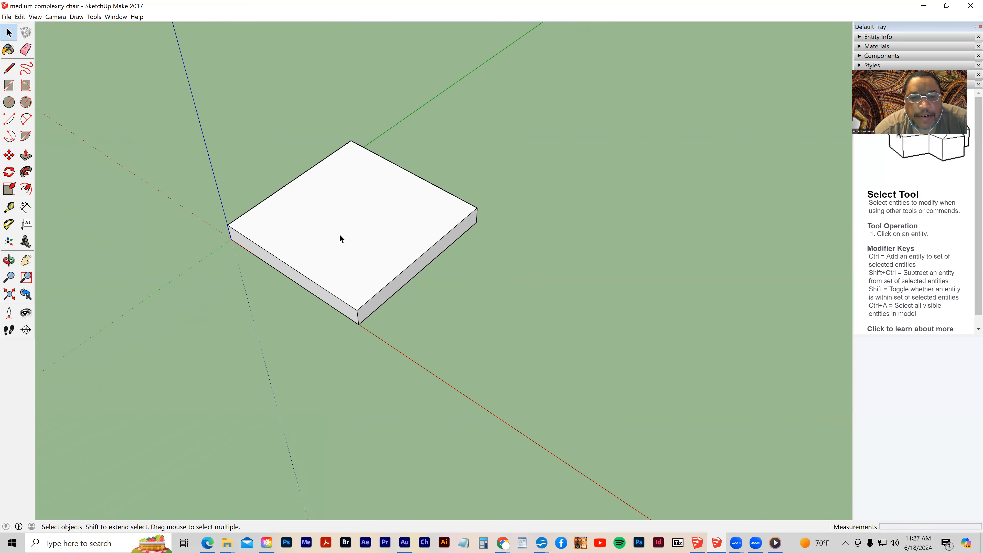
{"action": "middle_click_drag", "start_coordinate": [340, 239], "coordinate": [344, 273]}
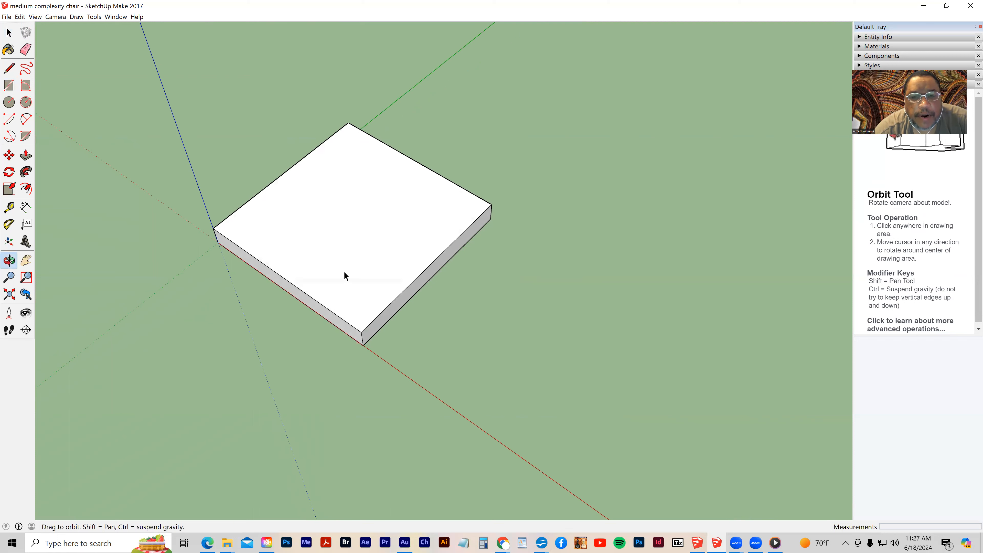
{"action": "left_click", "coordinate": [9, 87]}
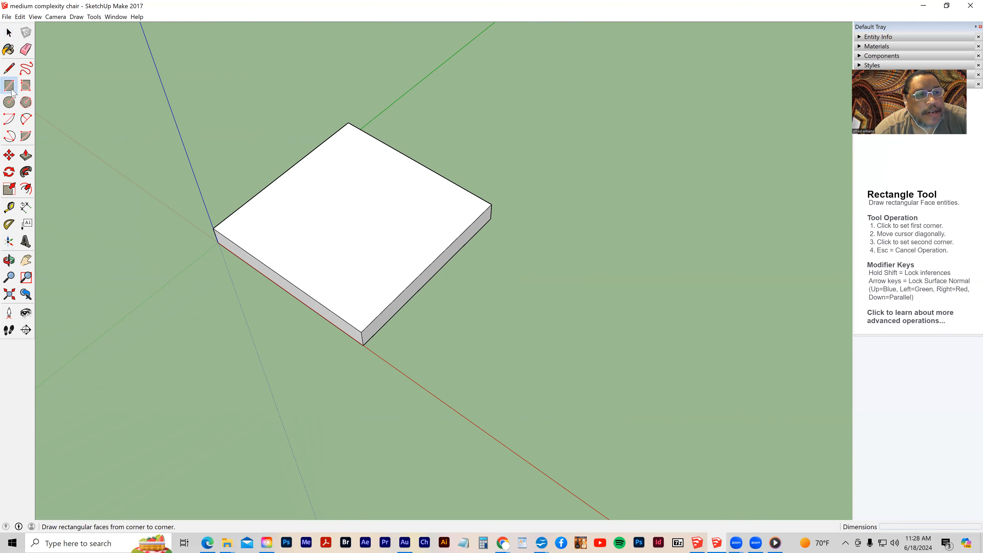
{"action": "left_click", "coordinate": [348, 123]}
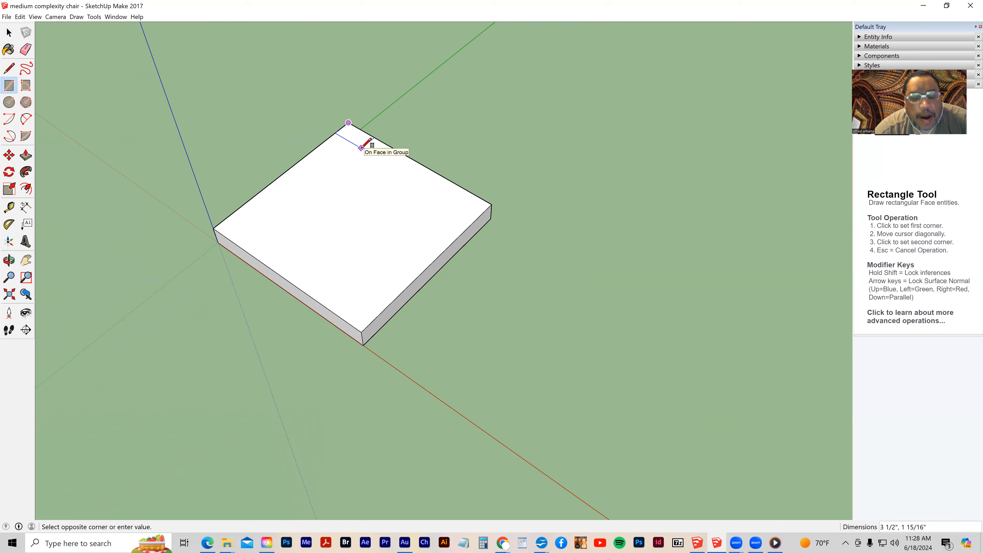
{"action": "type", "text": "2"}
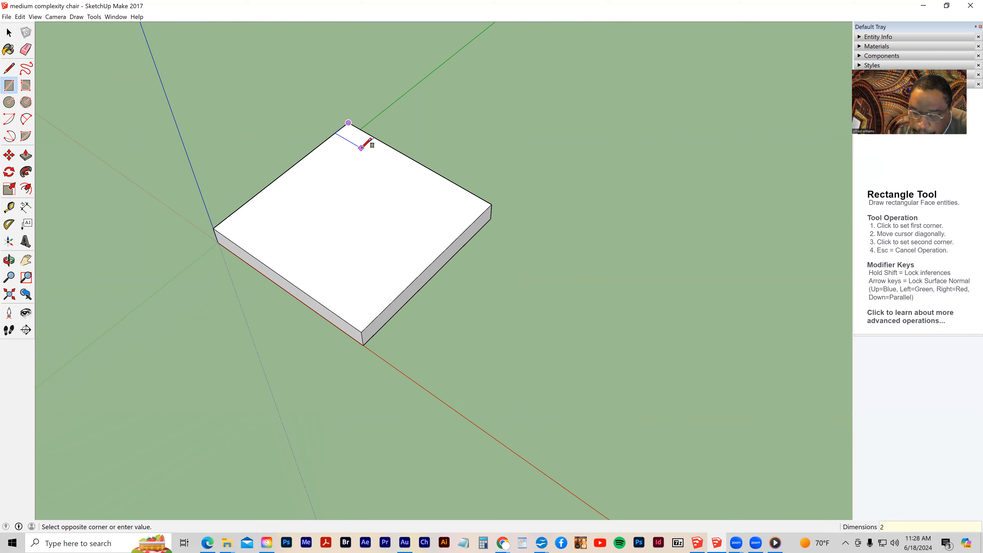
{"action": "type", "text": "\""}
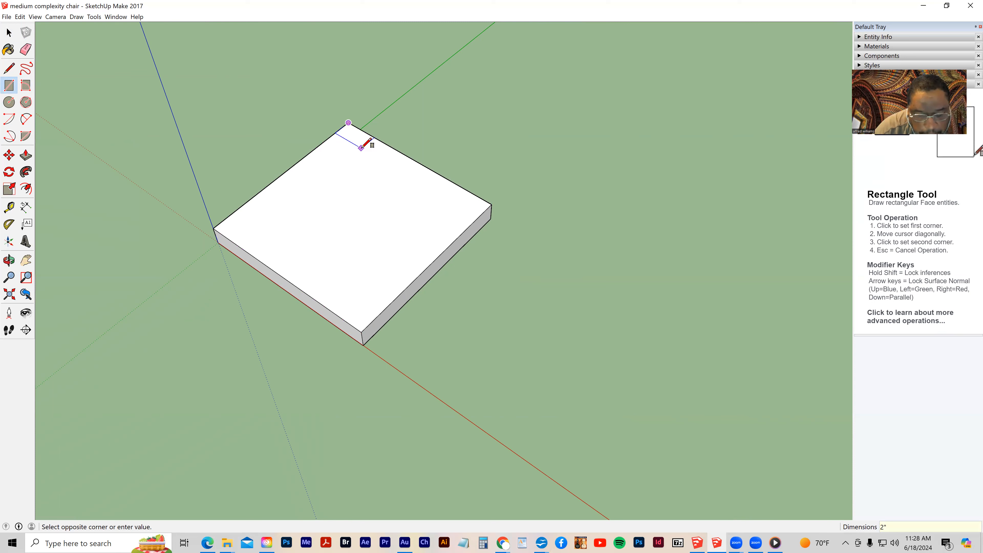
{"action": "type", "text": ","}
{"action": "type", "text": "2\""}
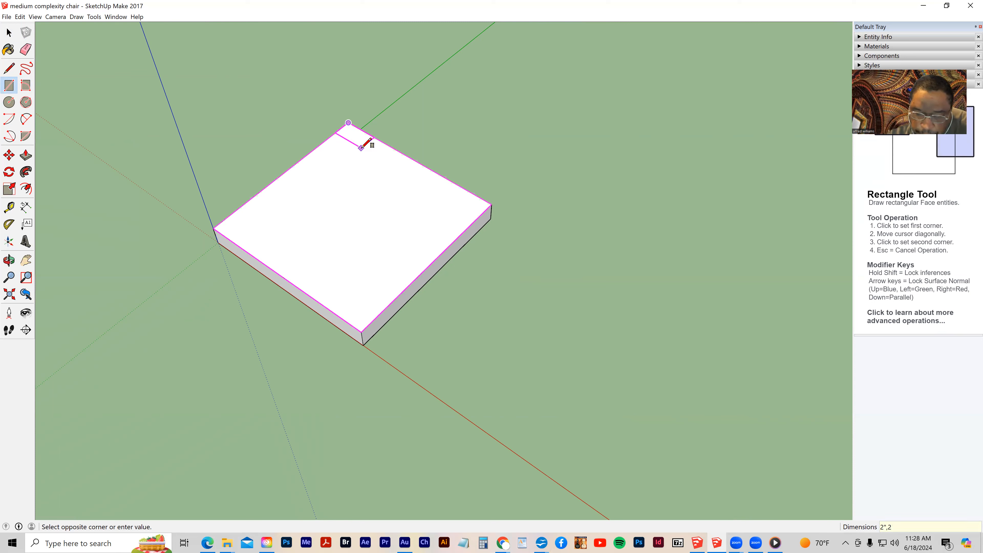
{"action": "key", "text": "Return"}
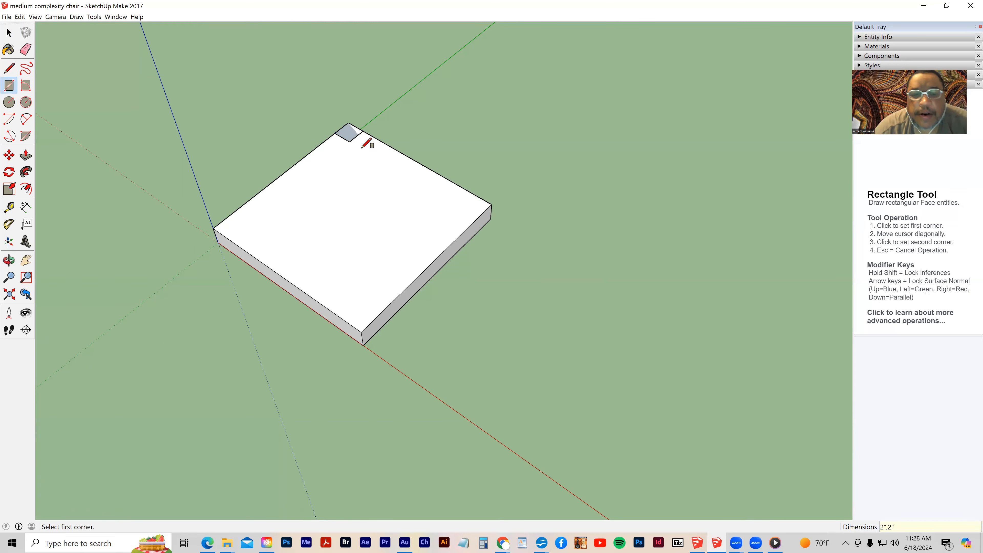
Make the 2" corner square and its edges a component named "chair back", replacing the existing definition of that name.
{"action": "left_click", "coordinate": [9, 33]}
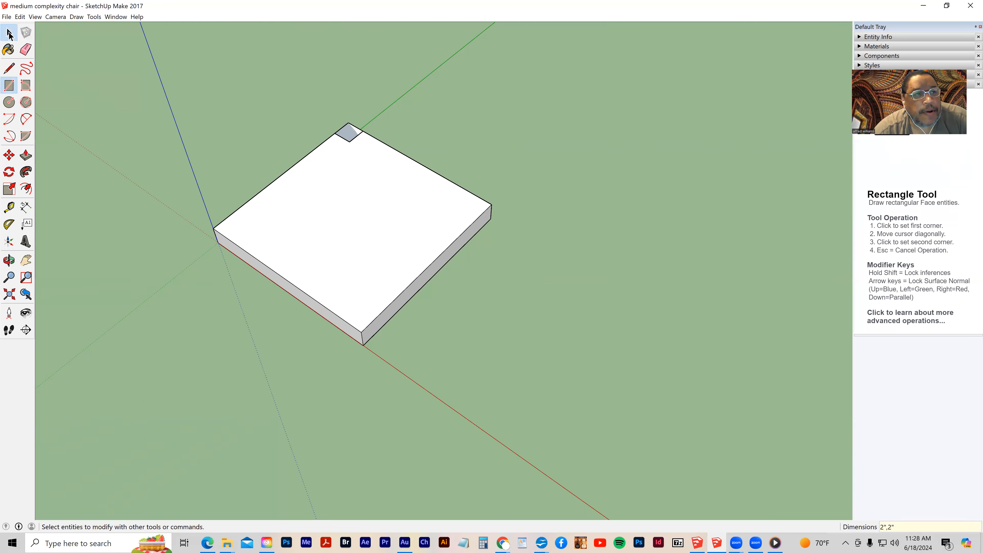
{"action": "double_click", "coordinate": [345, 139]}
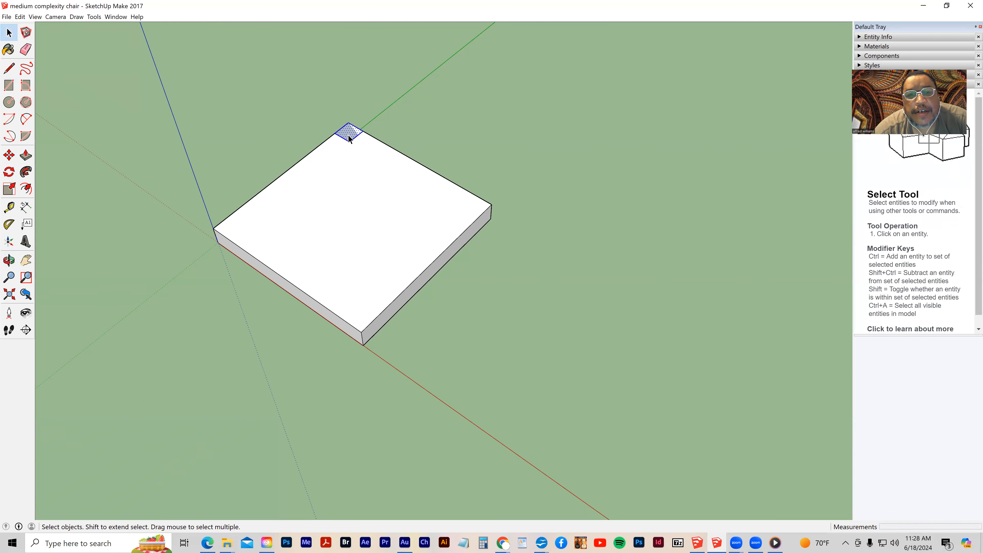
{"action": "scroll", "coordinate": [350, 140], "scroll_direction": "up", "scroll_amount": 3}
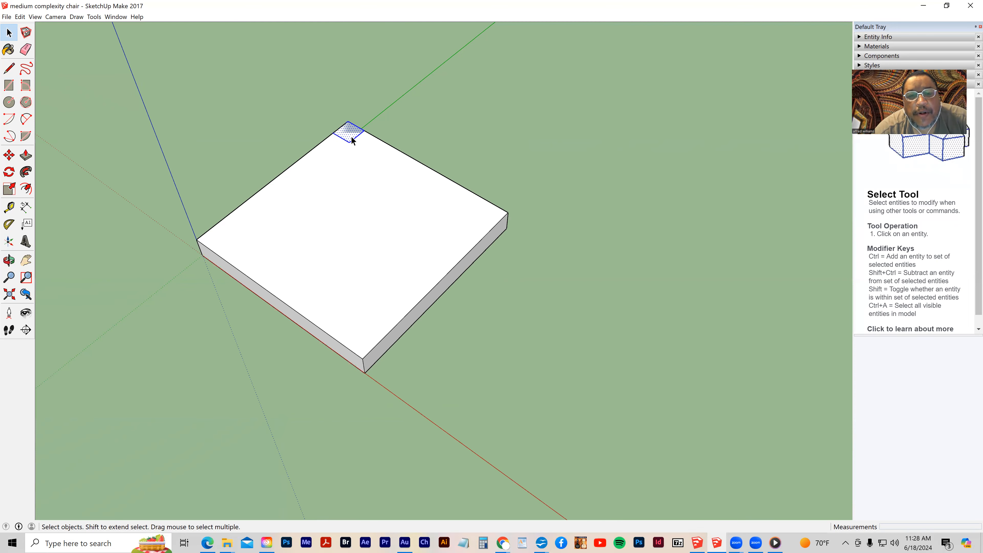
{"action": "right_click", "coordinate": [348, 140]}
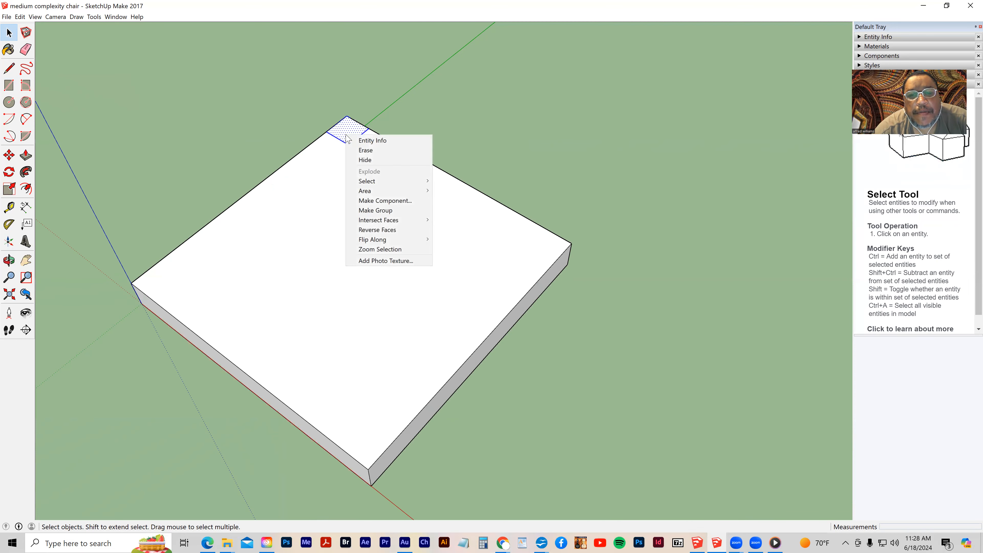
{"action": "left_click", "coordinate": [374, 202]}
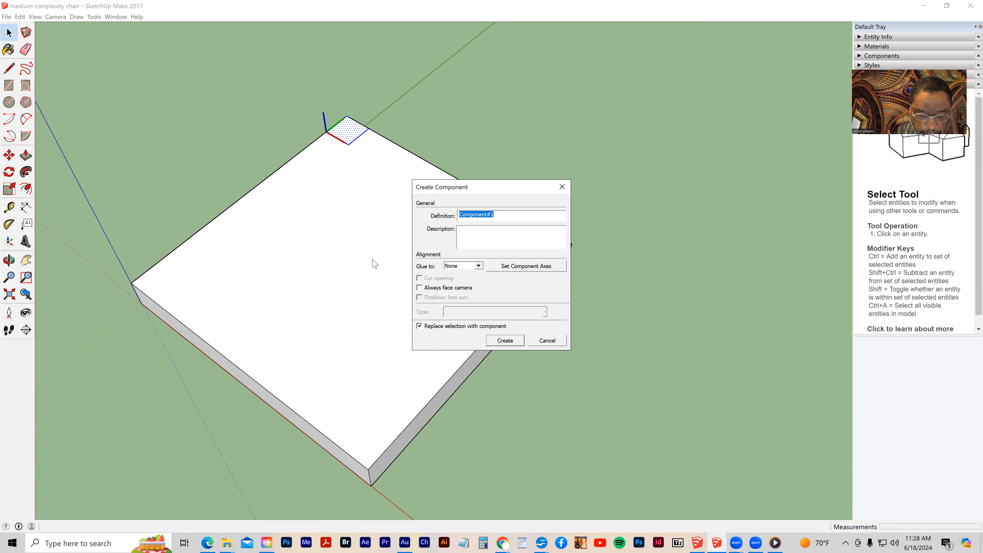
{"action": "type", "text": "chai"}
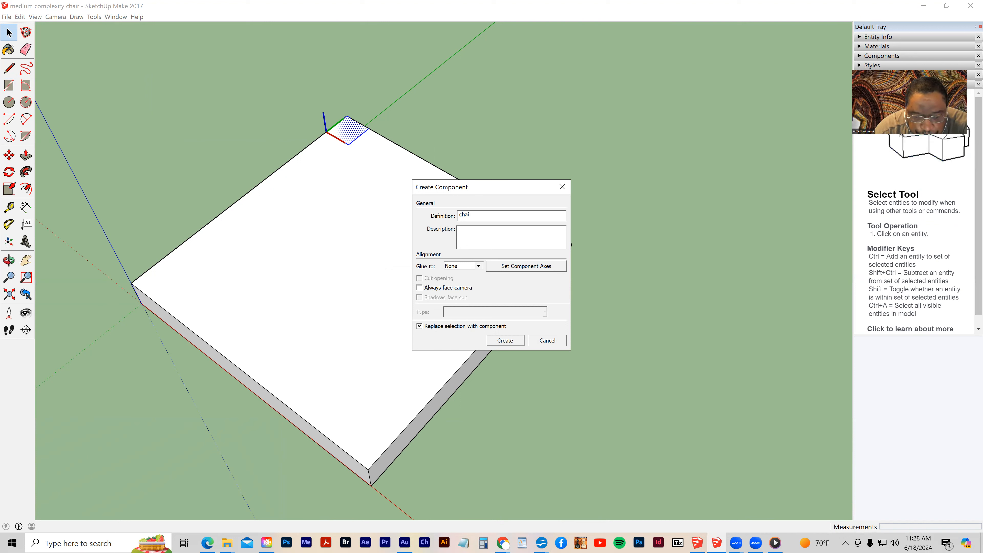
{"action": "type", "text": "r back"}
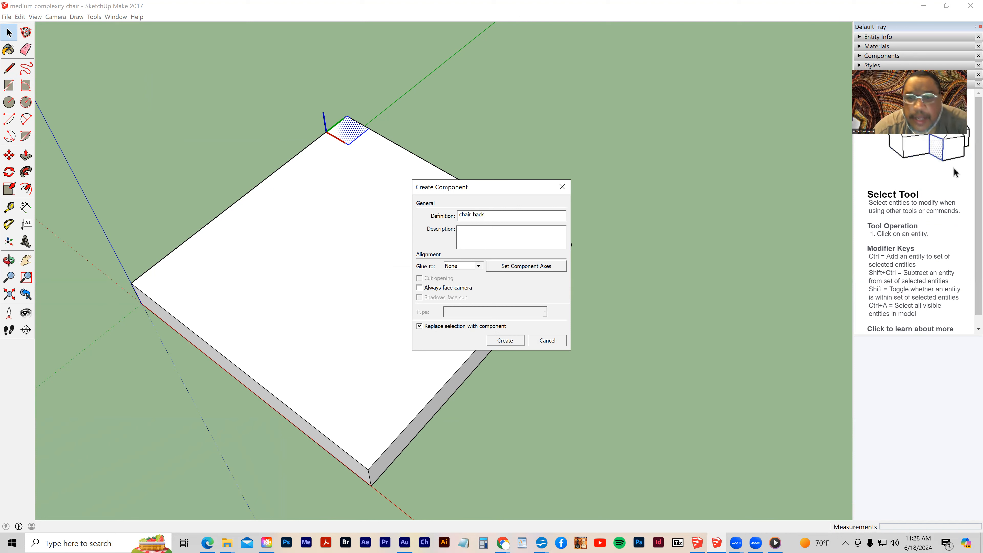
{"action": "left_click", "coordinate": [507, 342]}
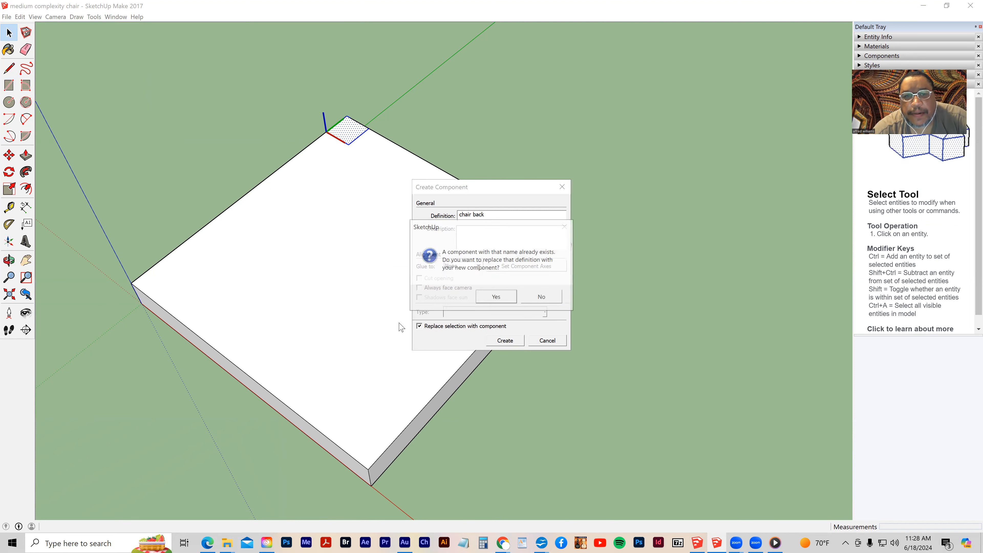
{"action": "left_click", "coordinate": [487, 301]}
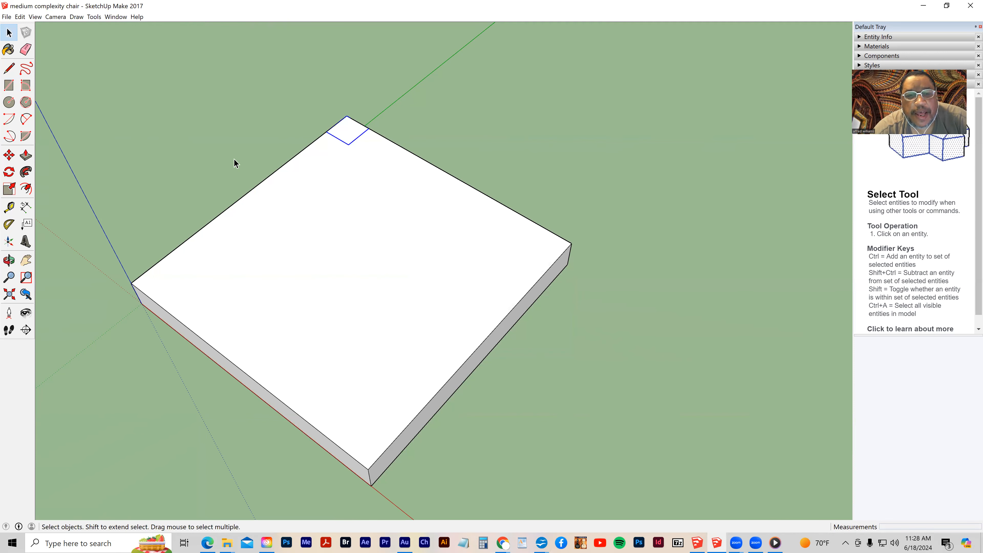
Copy the chair back component 1' 4" along the red axis to the opposite back corner and divide the span into five equal spacings (5/).
{"action": "double_click", "coordinate": [348, 136]}
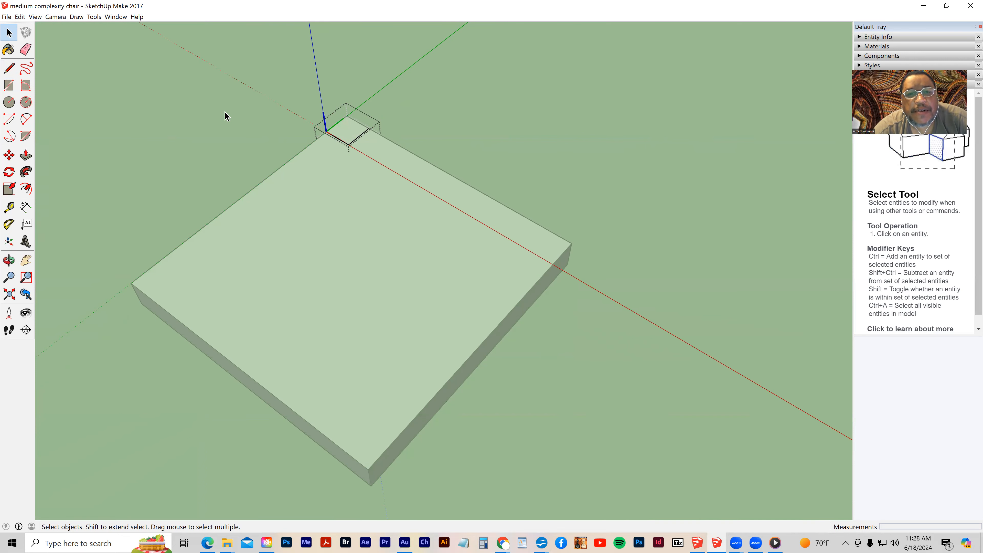
{"action": "left_click", "coordinate": [253, 129]}
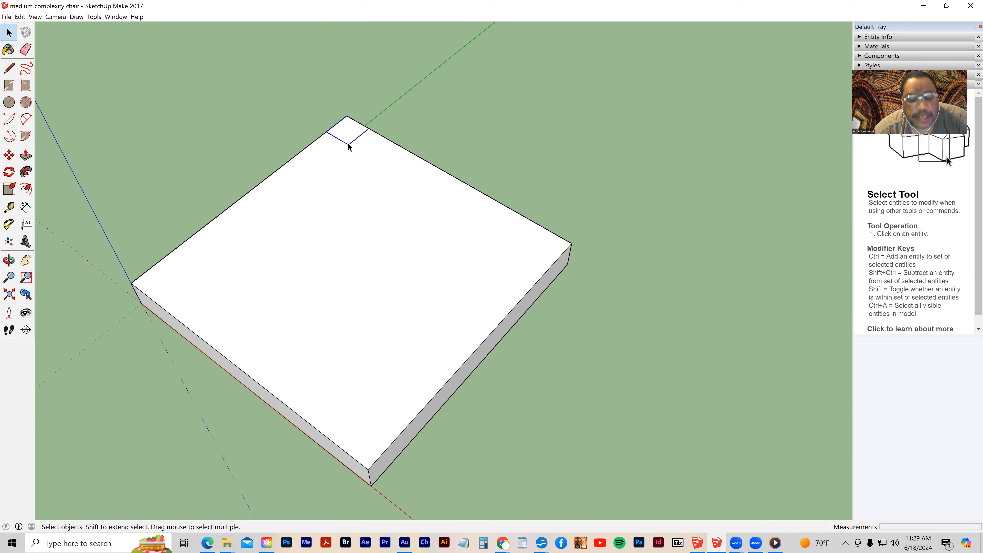
{"action": "left_click", "coordinate": [9, 155]}
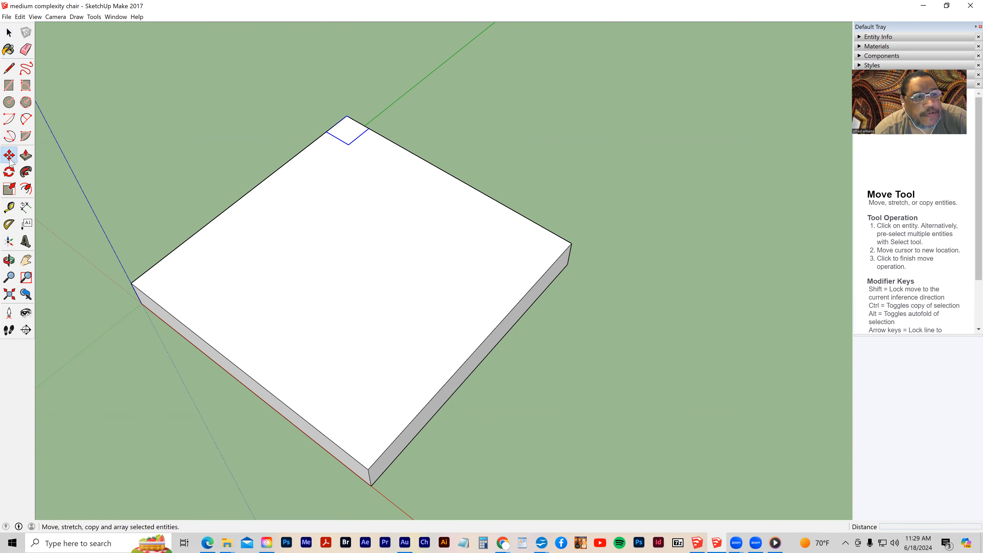
{"action": "key", "text": "ctrl"}
{"action": "left_click", "coordinate": [348, 145]}
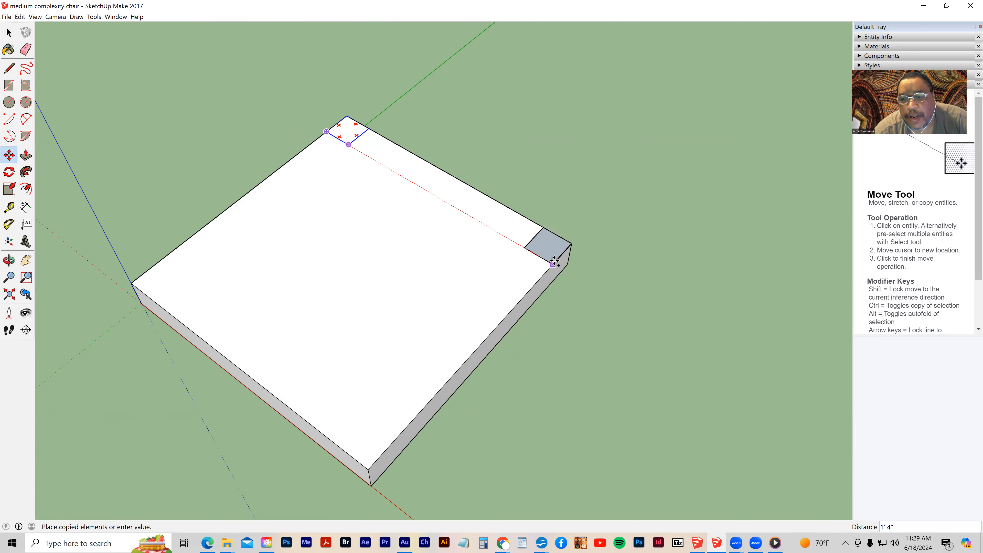
{"action": "left_click", "coordinate": [553, 263]}
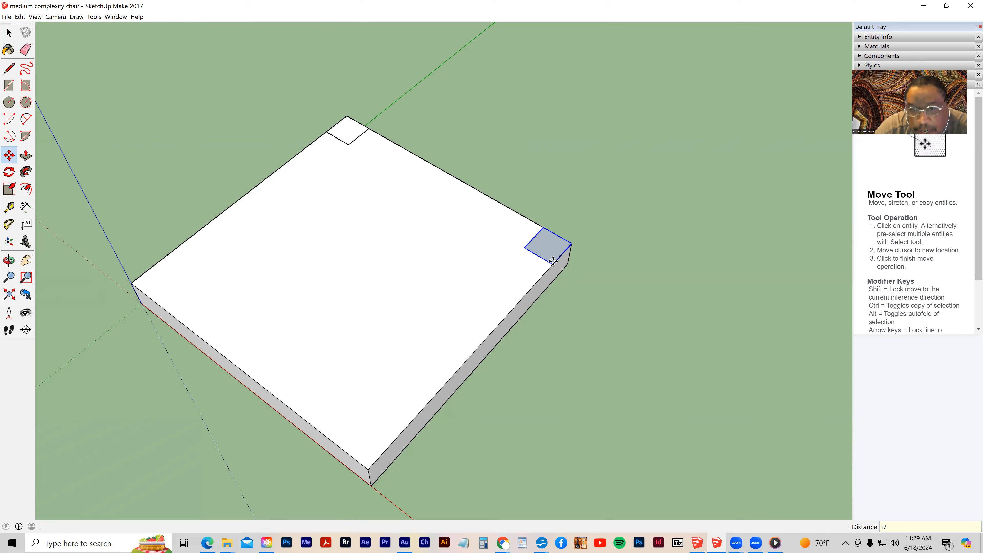
{"action": "key", "text": "Return"}
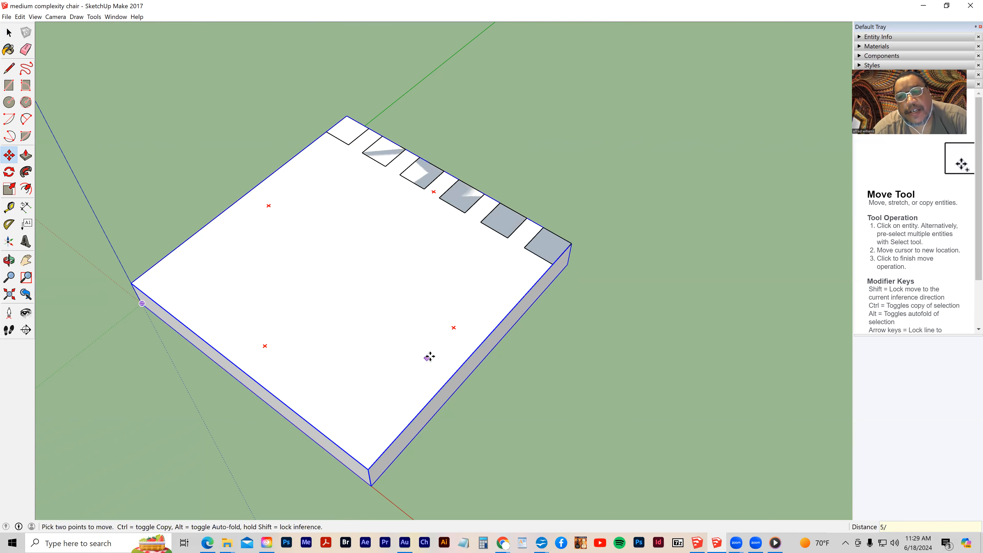
Open the first chair back component and the seat group in turn to compare their editing contexts, leaving each again.
{"action": "key", "text": "o"}
{"action": "left_click_drag", "start_coordinate": [428, 356], "coordinate": [430, 266]}
{"action": "left_click_drag", "start_coordinate": [405, 326], "coordinate": [489, 348]}
{"action": "key", "text": "m"}
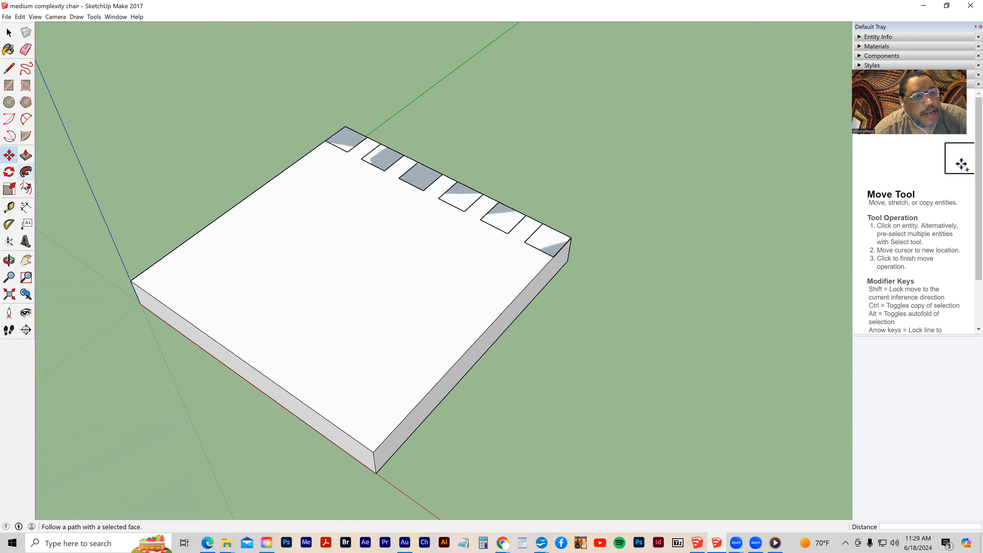
{"action": "left_click", "coordinate": [9, 33]}
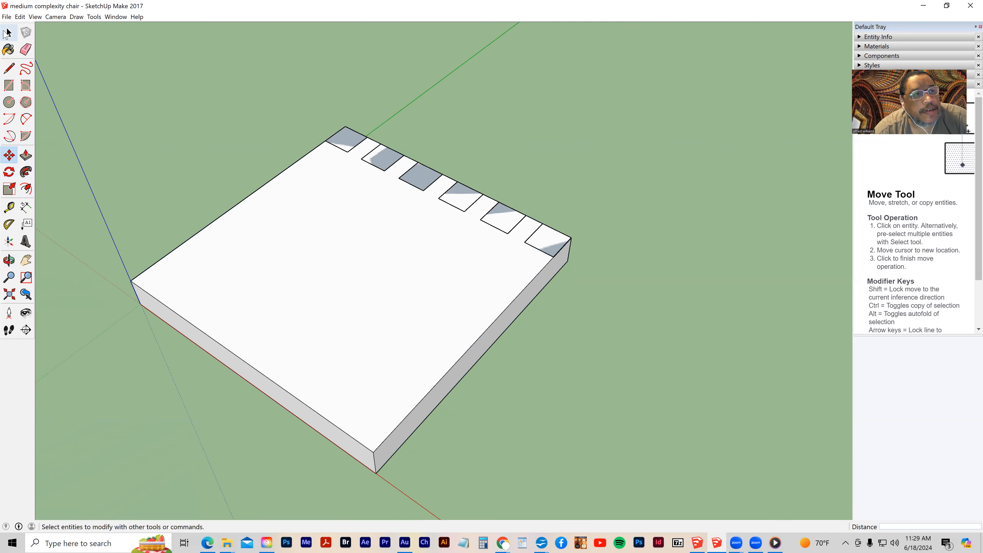
{"action": "double_click", "coordinate": [342, 148]}
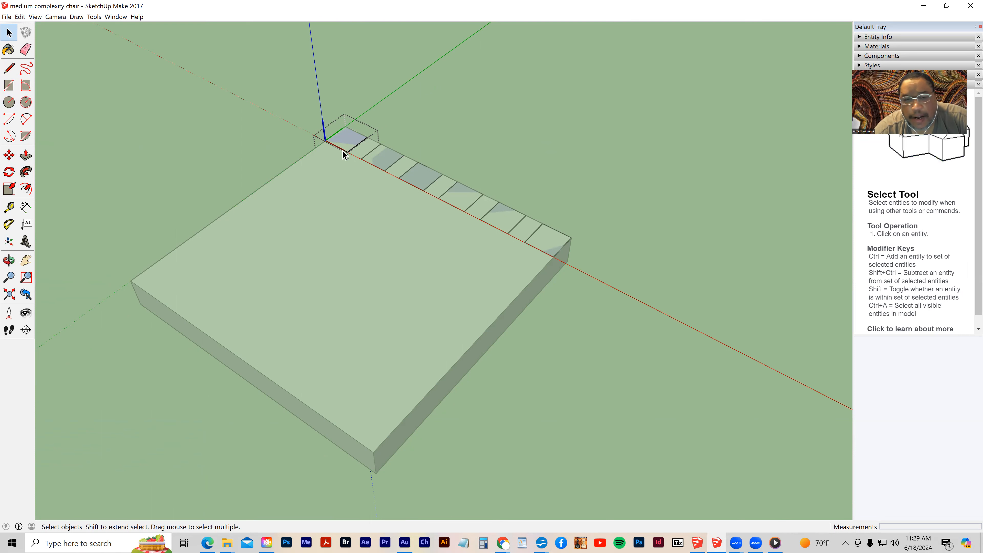
{"action": "left_click", "coordinate": [217, 145]}
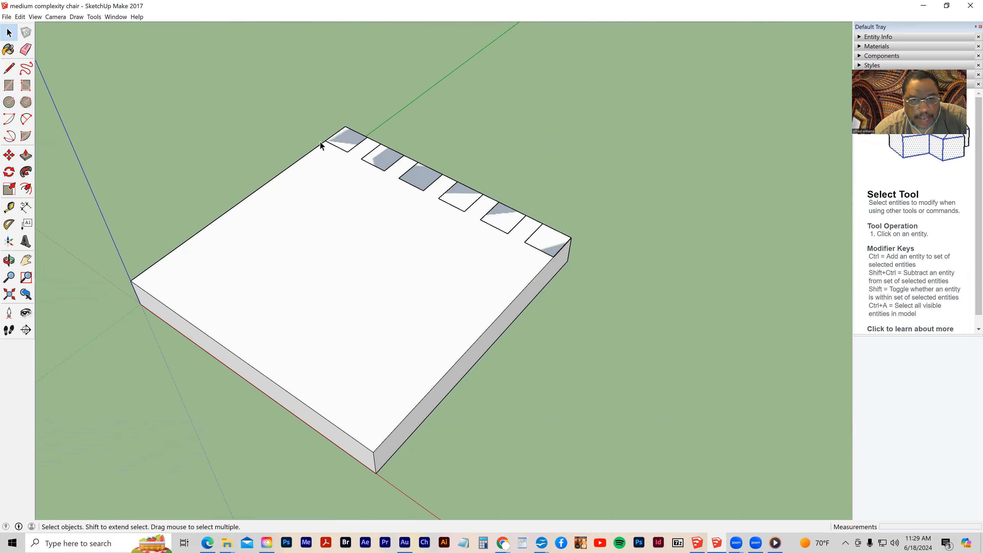
{"action": "double_click", "coordinate": [342, 145]}
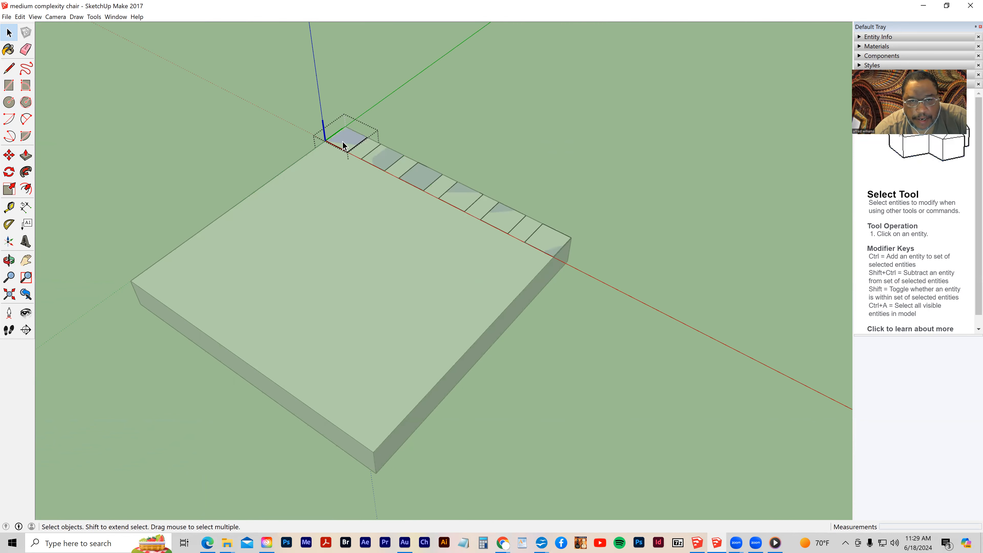
{"action": "left_click", "coordinate": [228, 146]}
{"action": "double_click", "coordinate": [301, 254]}
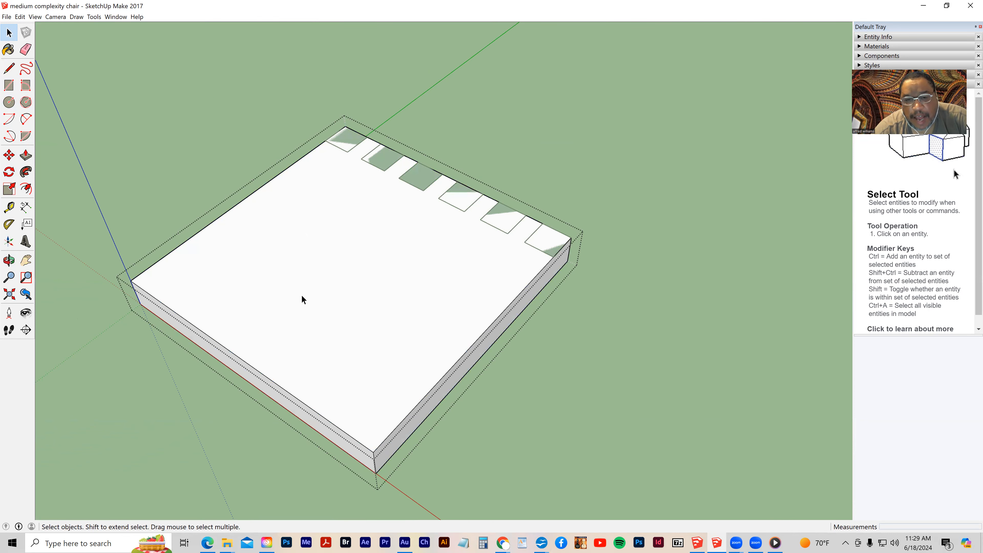
{"action": "left_click", "coordinate": [141, 171]}
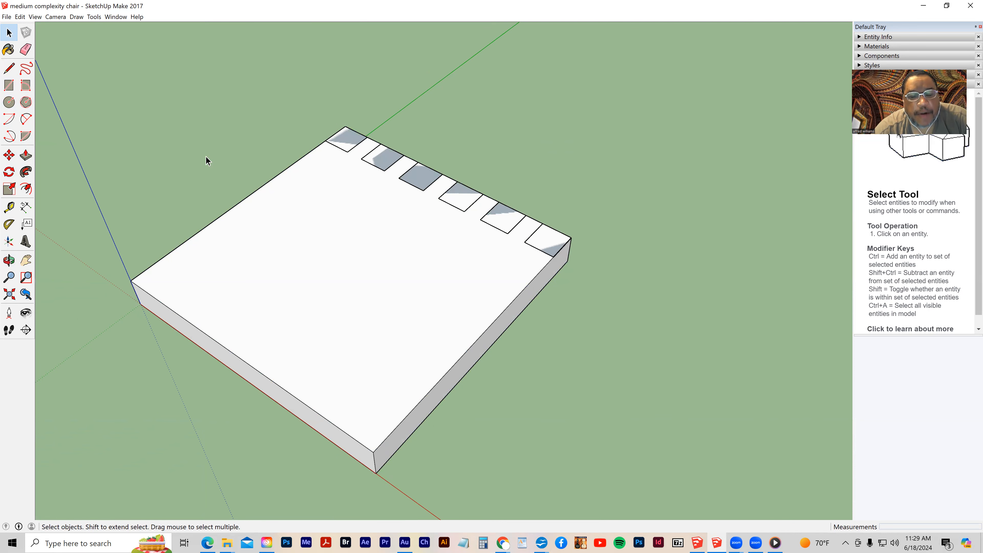
Open the first chair back component and Push/Pull its square upward into a slat, raising its top by about a further 8 1/16".
{"action": "double_click", "coordinate": [340, 149]}
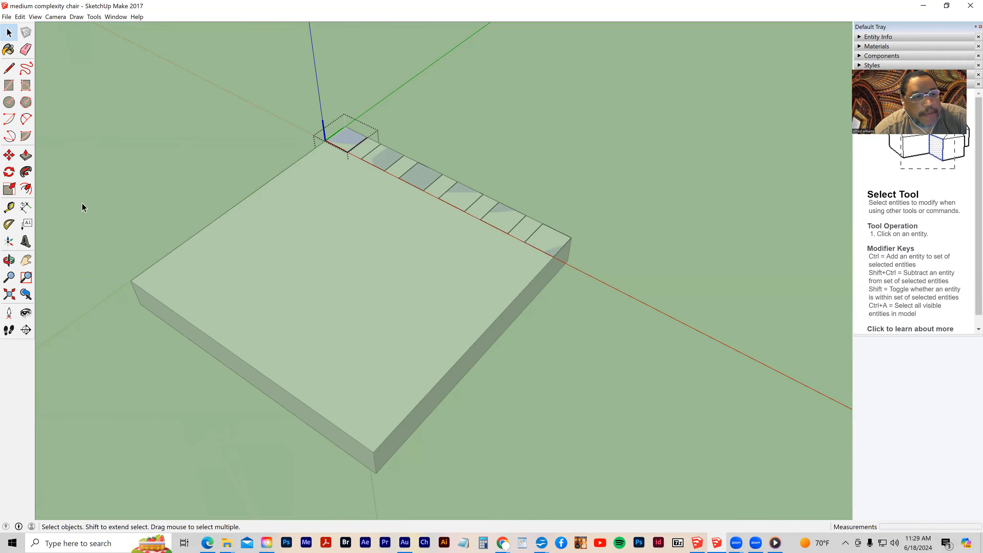
{"action": "left_click", "coordinate": [26, 155]}
{"action": "left_click_drag", "start_coordinate": [340, 139], "coordinate": [329, 69]}
{"action": "middle_click_drag", "start_coordinate": [358, 216], "coordinate": [348, 98]}
{"action": "scroll", "coordinate": [383, 170], "scroll_direction": "down", "scroll_amount": 3}
{"action": "middle_click_drag", "start_coordinate": [372, 212], "coordinate": [370, 219]}
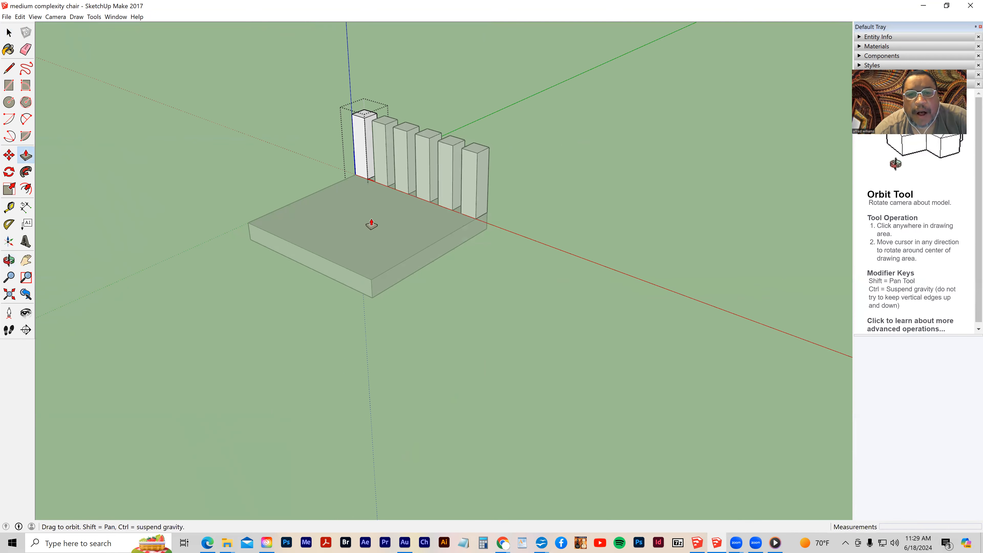
{"action": "left_click_drag", "start_coordinate": [362, 101], "coordinate": [363, 90]}
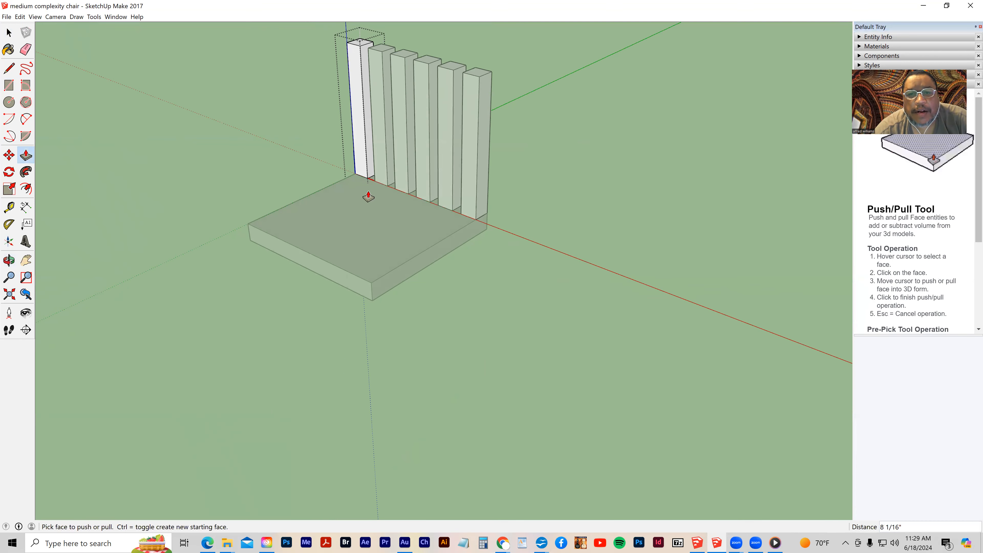
Push/Pull the top face of the first slat higher again, then close the chair back component.
{"action": "left_click", "coordinate": [26, 260]}
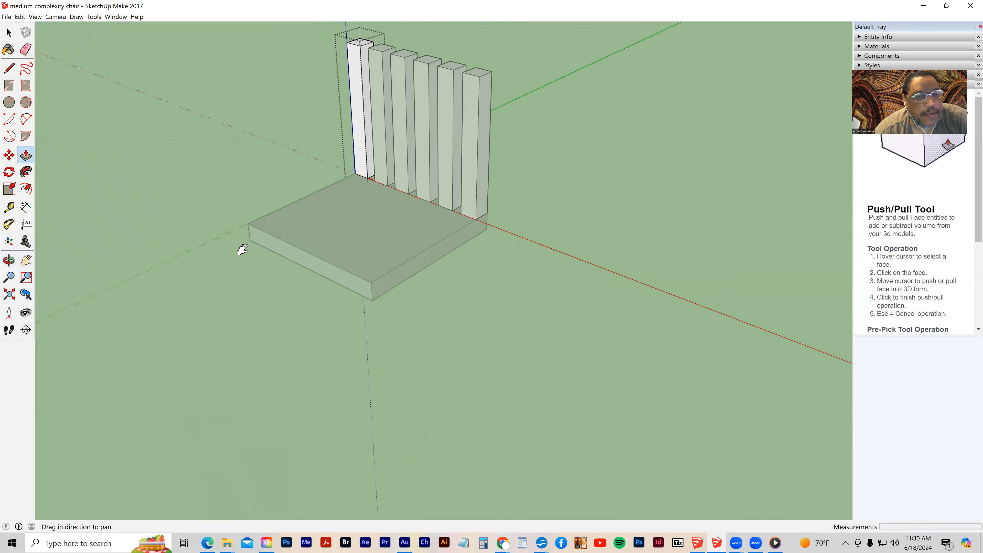
{"action": "left_click_drag", "start_coordinate": [450, 384], "coordinate": [459, 410]}
{"action": "left_click_drag", "start_coordinate": [364, 254], "coordinate": [374, 317]}
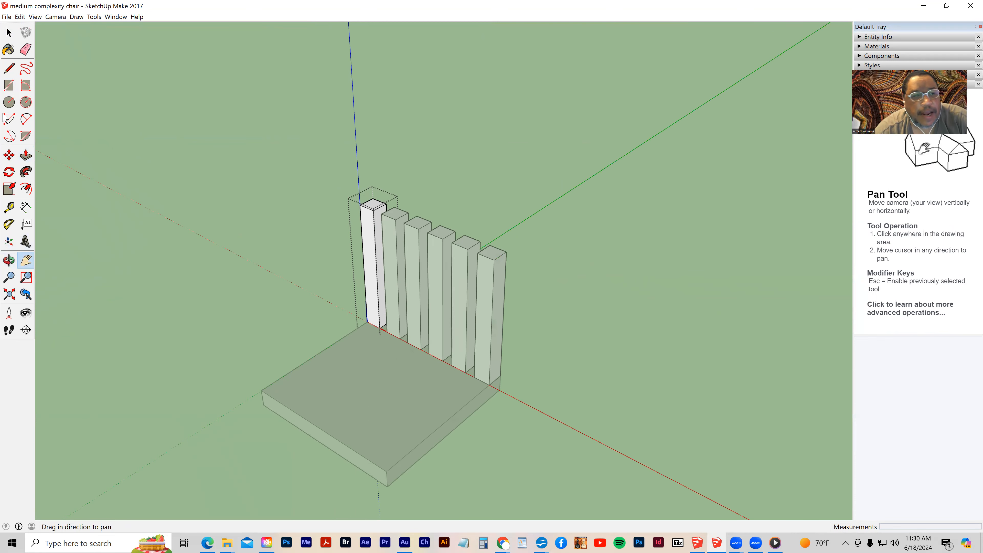
{"action": "left_click", "coordinate": [26, 155]}
{"action": "left_click_drag", "start_coordinate": [371, 203], "coordinate": [370, 150]}
{"action": "key", "text": "o"}
{"action": "left_click_drag", "start_coordinate": [268, 197], "coordinate": [513, 183]}
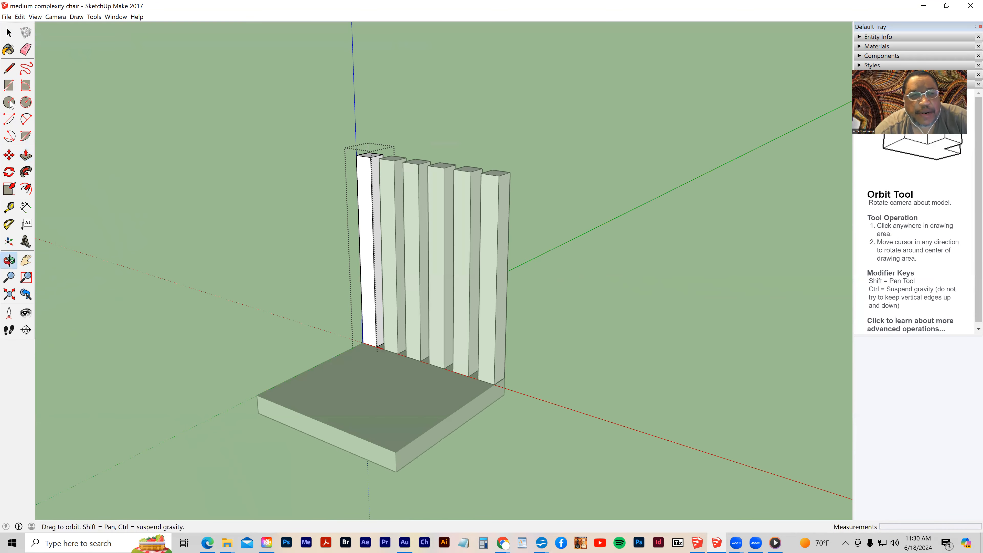
{"action": "key", "text": "p"}
{"action": "left_click", "coordinate": [9, 34]}
Draw a rectangle across the tops of all six slats, from the first slat's rear outer corner to the last slat's front outer corner.
{"action": "key", "text": "o"}
{"action": "left_click_drag", "start_coordinate": [154, 171], "coordinate": [253, 252]}
{"action": "key", "text": "space"}
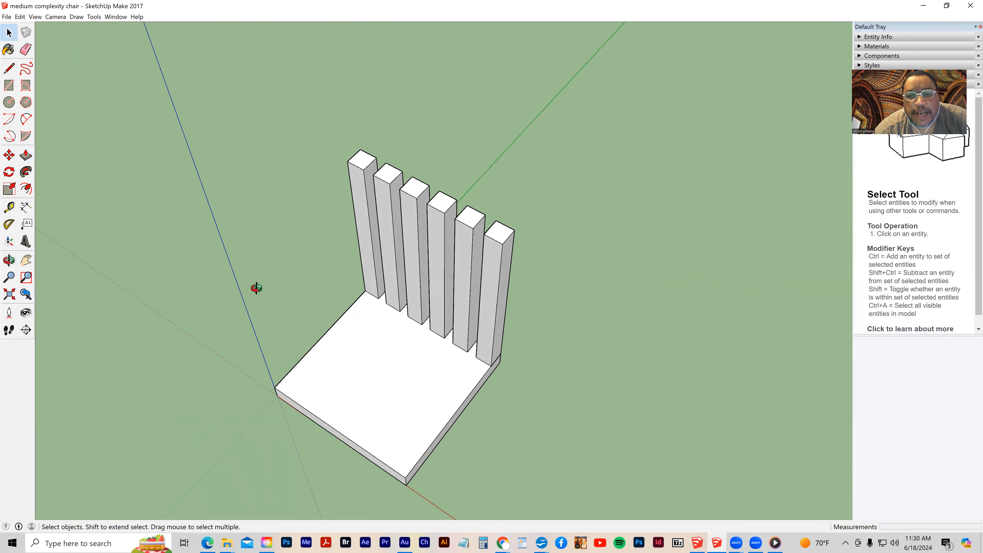
{"action": "key", "text": "o"}
{"action": "left_click_drag", "start_coordinate": [256, 287], "coordinate": [3, 143]}
{"action": "key", "text": "space"}
{"action": "left_click", "coordinate": [9, 85]}
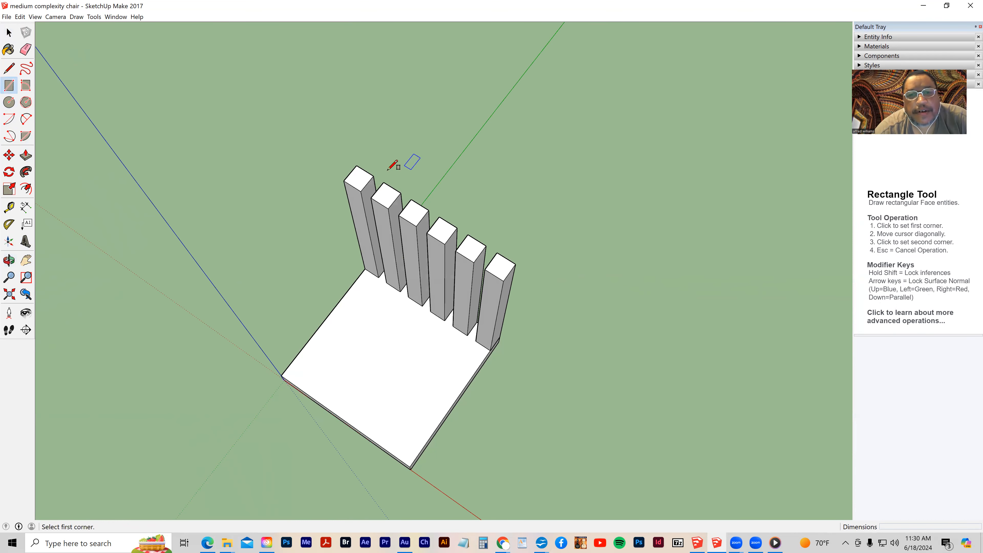
{"action": "left_click", "coordinate": [356, 165]}
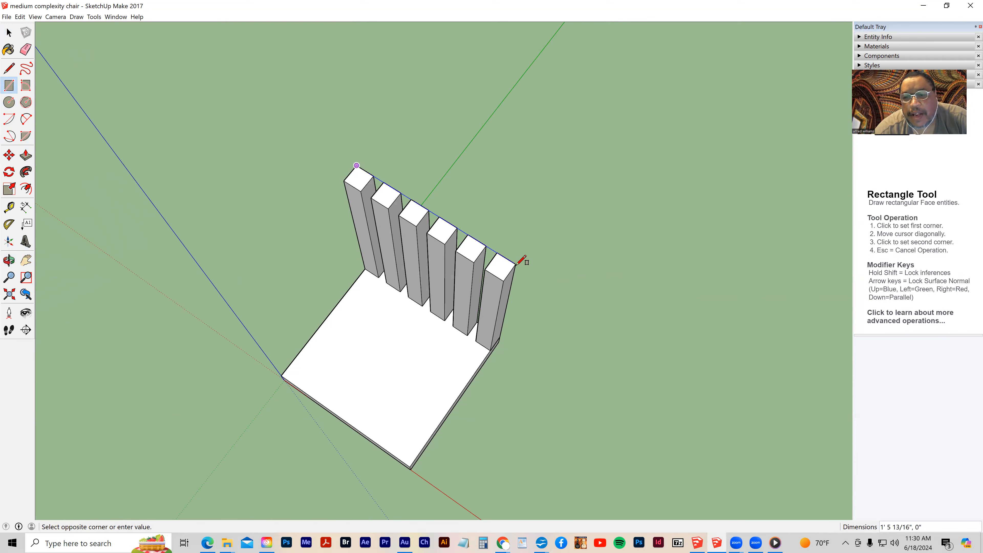
{"action": "left_click", "coordinate": [508, 278]}
Push/Pull the rectangle on top of the slats upward about 5 7/8" to form the chair's top rail.
{"action": "key", "text": "o"}
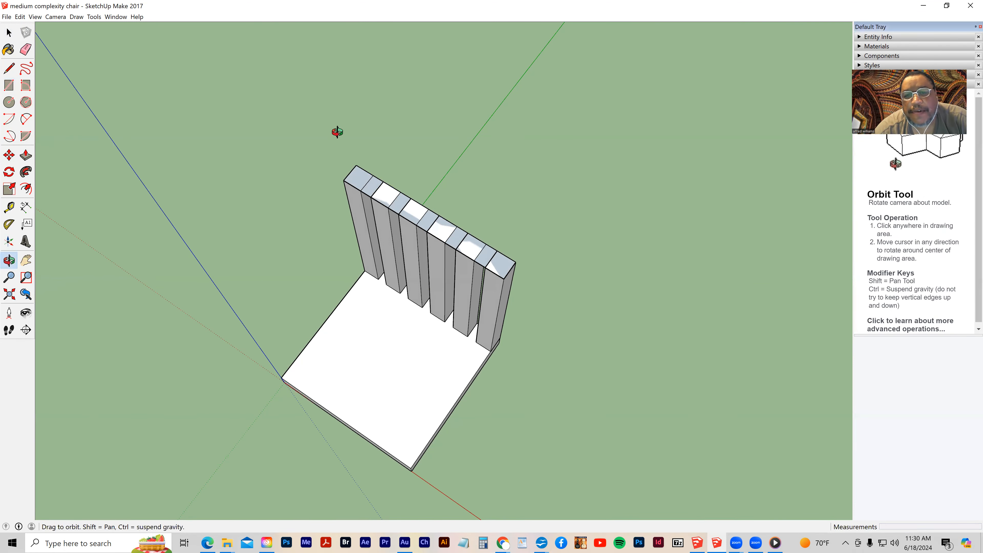
{"action": "left_click_drag", "start_coordinate": [341, 116], "coordinate": [362, 64]}
{"action": "left_click_drag", "start_coordinate": [363, 107], "coordinate": [360, 124]}
{"action": "key", "text": "r"}
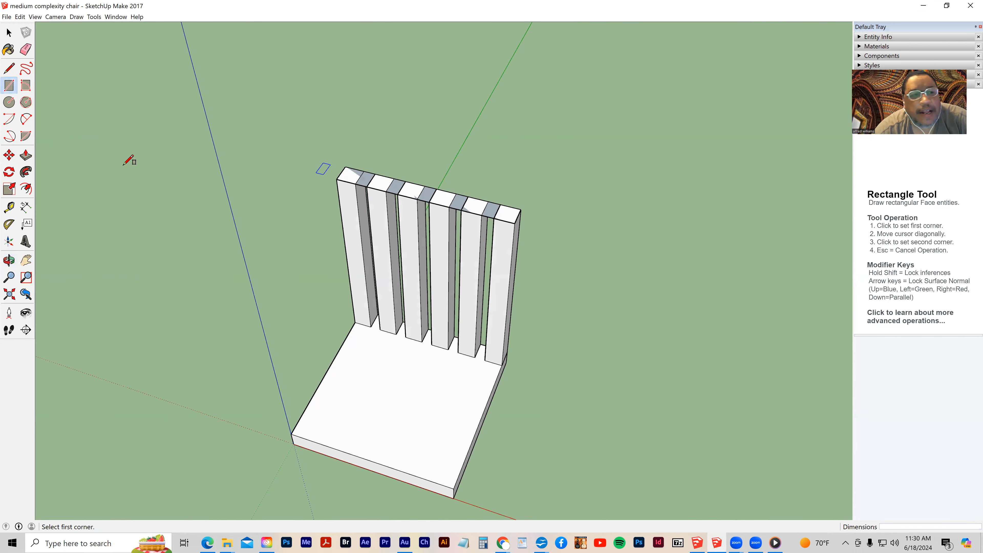
{"action": "left_click", "coordinate": [25, 156]}
{"action": "left_click_drag", "start_coordinate": [377, 179], "coordinate": [375, 132]}
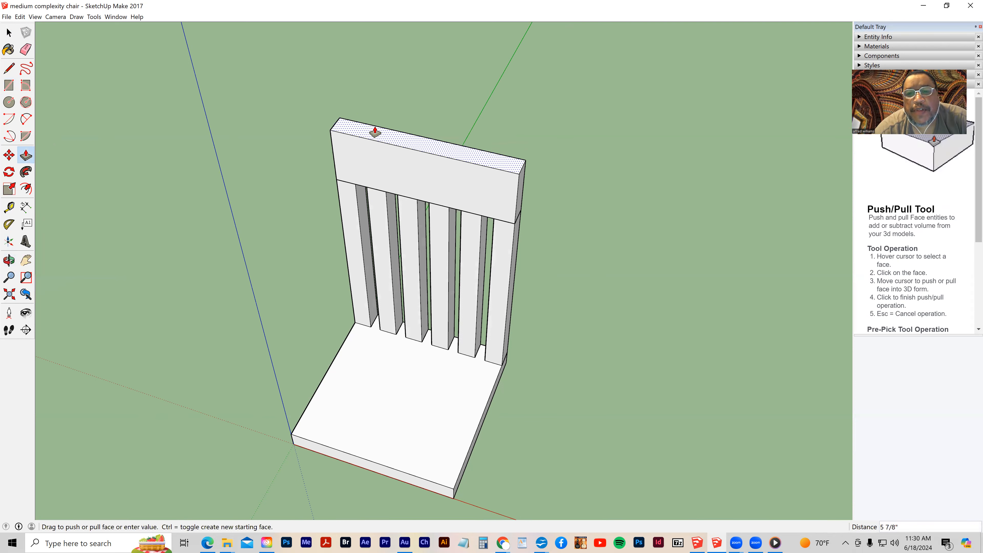
{"action": "left_click", "coordinate": [375, 131]}
{"action": "key", "text": "o"}
{"action": "left_click_drag", "start_coordinate": [430, 209], "coordinate": [467, 115]}
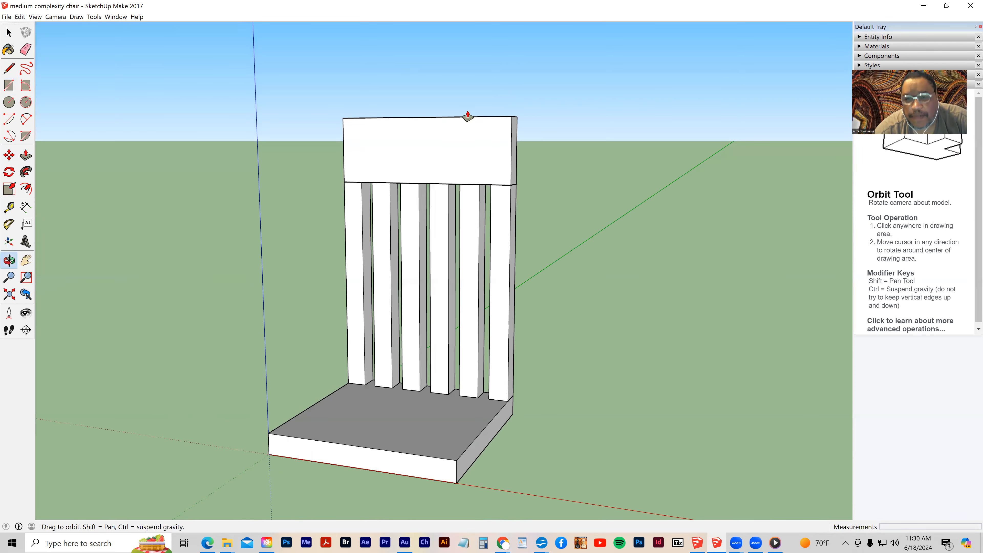
Place Tape Measure guides on the seat's underside, 2" inward from the front edge and 2" inward from the side edge opposite the origin.
{"action": "key", "text": "o"}
{"action": "left_click_drag", "start_coordinate": [461, 441], "coordinate": [358, 162]}
{"action": "key", "text": "p"}
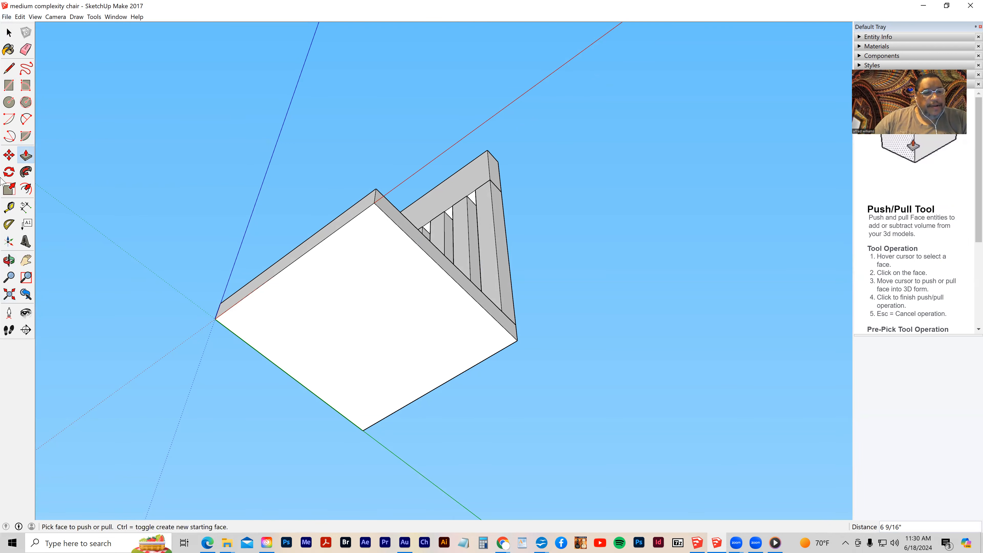
{"action": "left_click", "coordinate": [8, 208]}
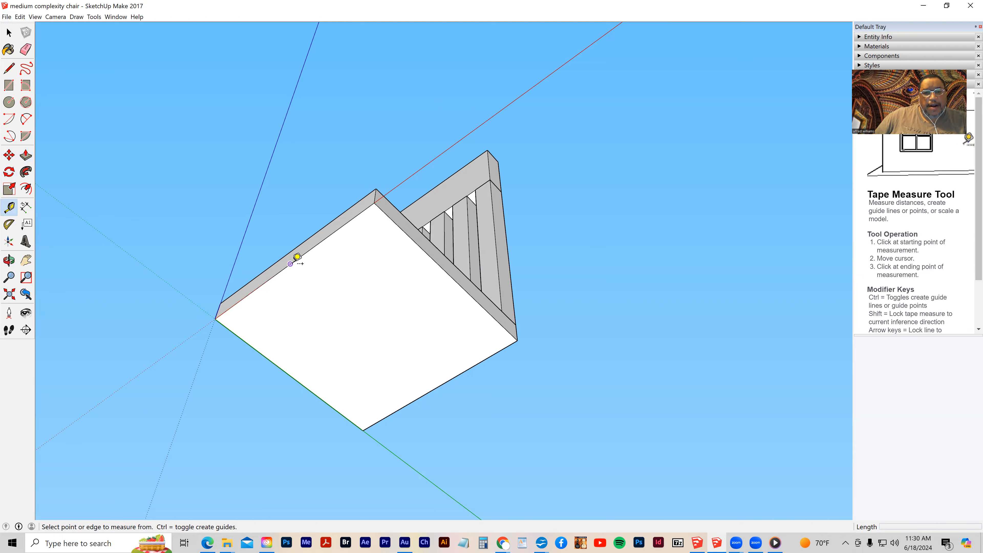
{"action": "left_click", "coordinate": [291, 264]}
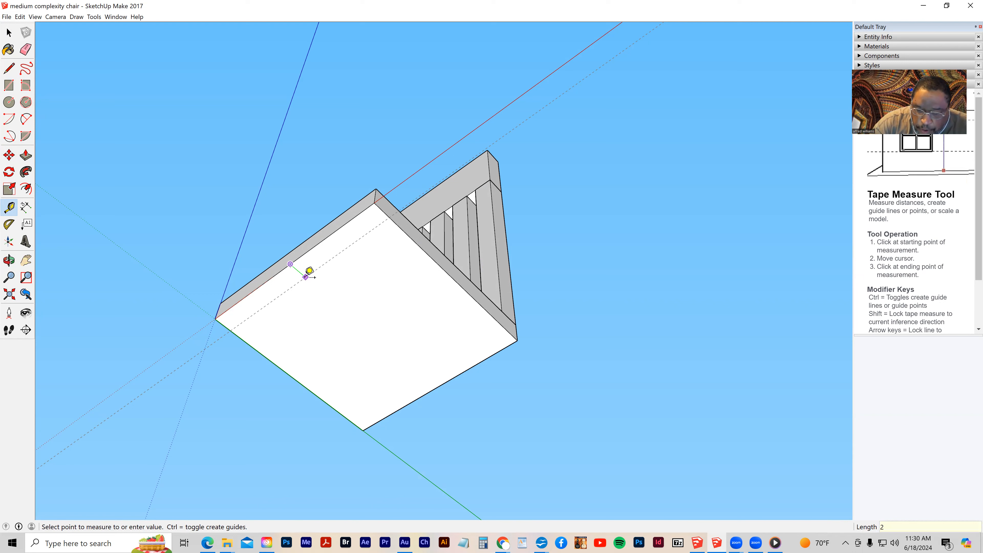
{"action": "left_click", "coordinate": [306, 276]}
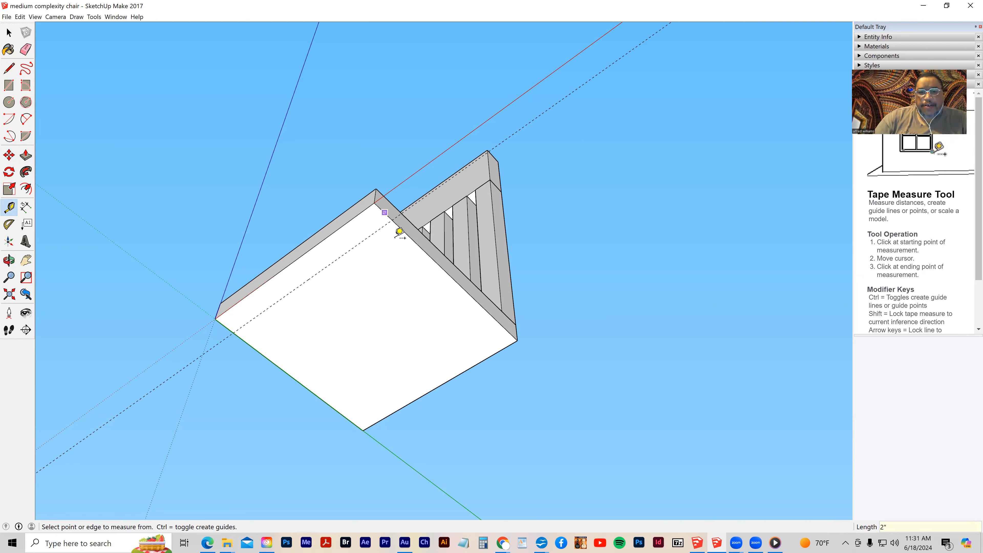
{"action": "left_click", "coordinate": [440, 266]}
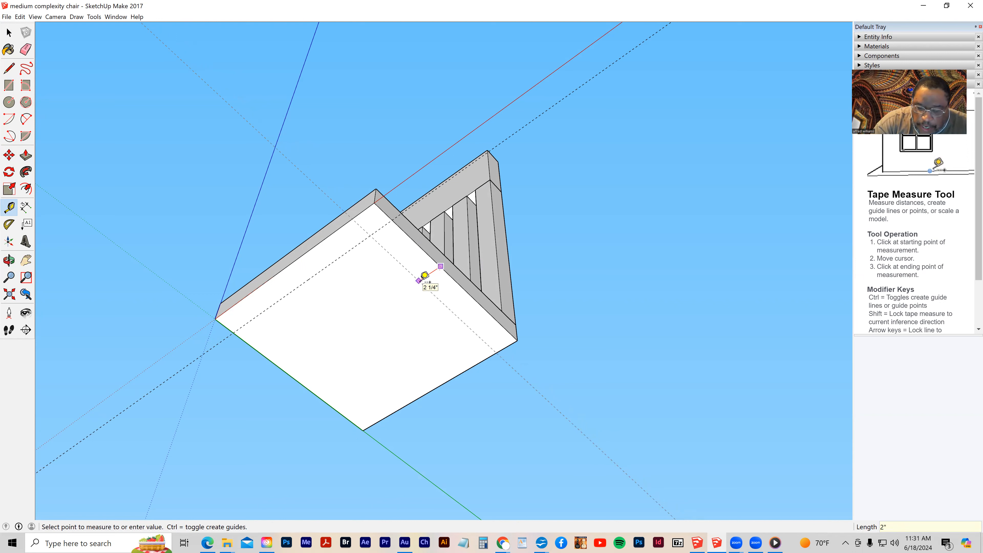
{"action": "left_click", "coordinate": [425, 275]}
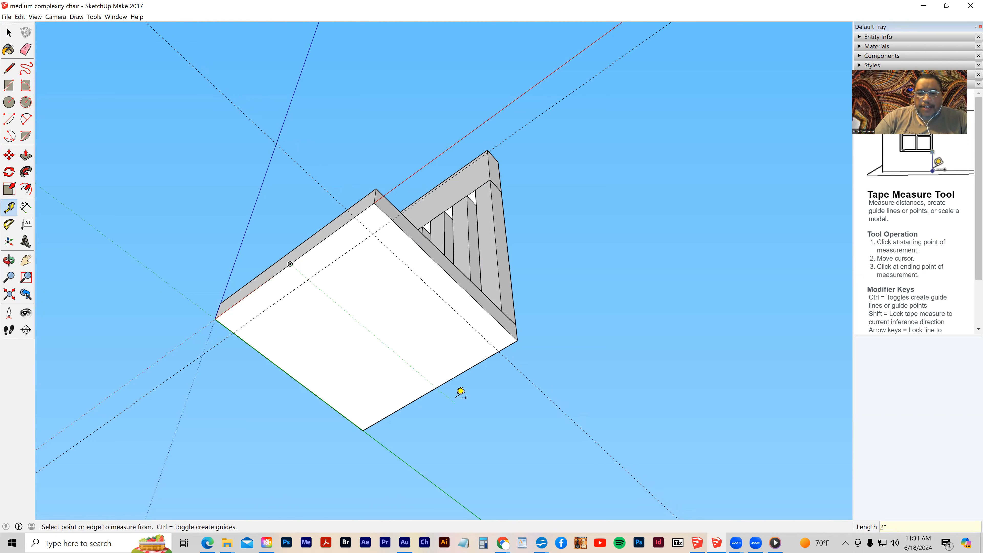
Add guides on the seat's underside 2" inward from the rear edge and 2" inward from the side edge along the green axis.
{"action": "left_click", "coordinate": [450, 380]}
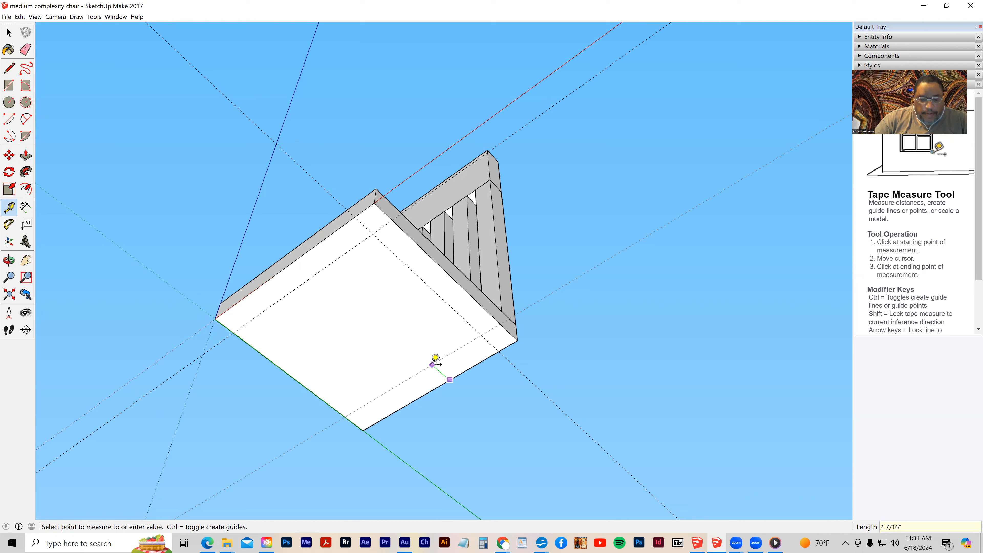
{"action": "left_click", "coordinate": [433, 363]}
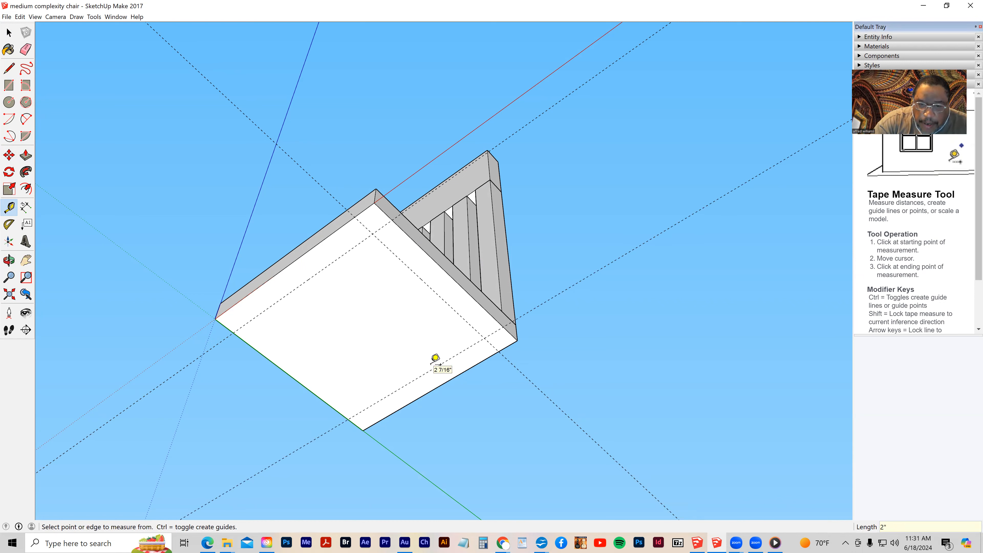
{"action": "left_click", "coordinate": [314, 383]}
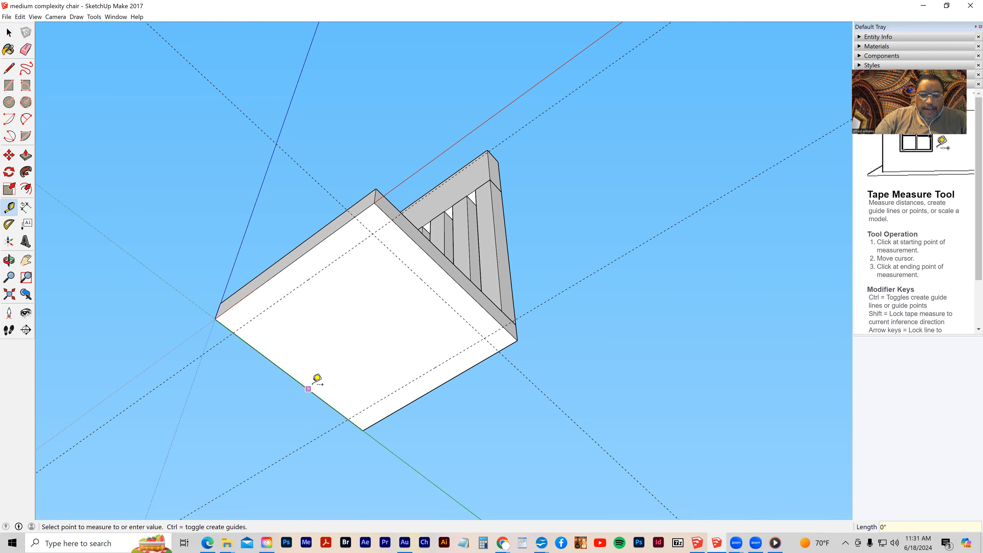
{"action": "type", "text": "2\""}
{"action": "key", "text": "Return"}
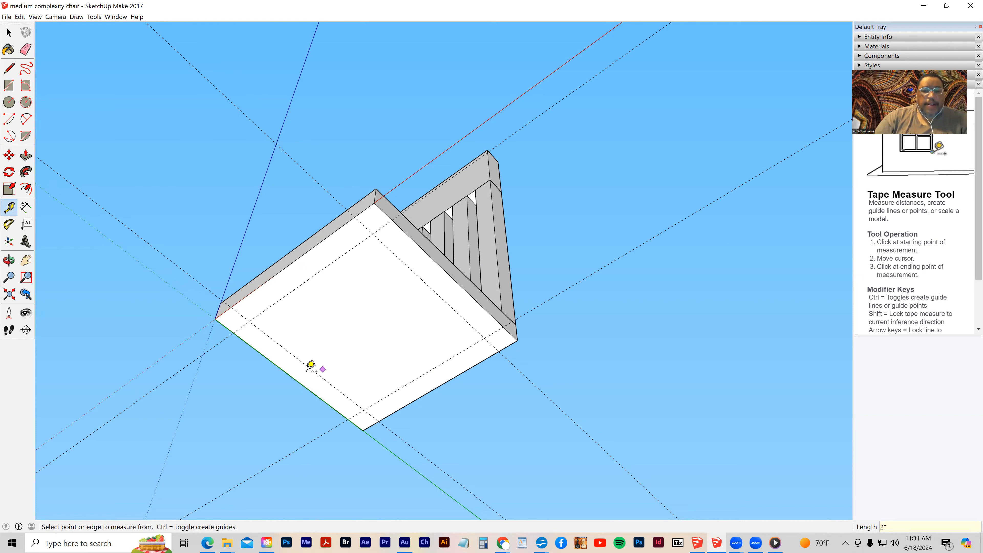
Draw a rectangle on the seat's underside from the origin corner to the nearest guide intersection.
{"action": "left_click", "coordinate": [9, 85]}
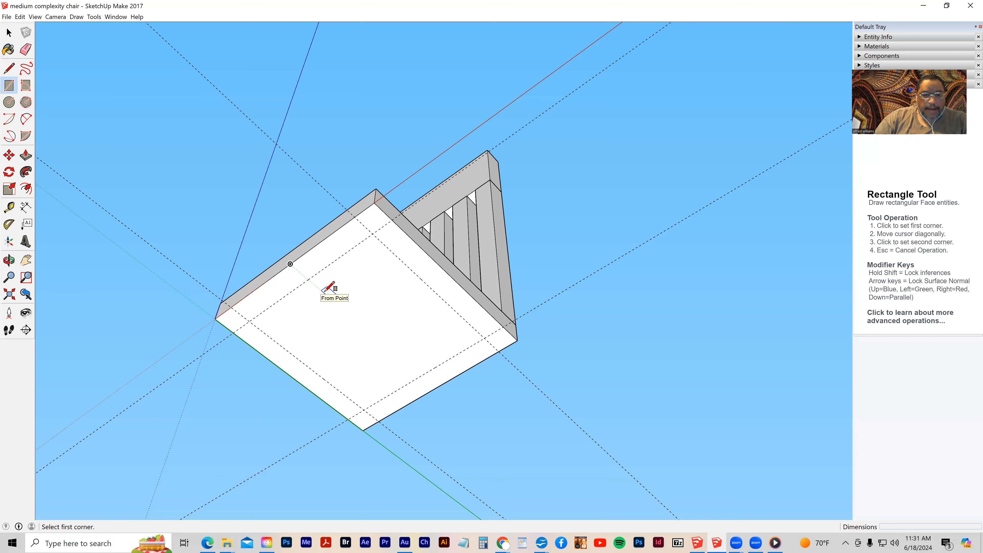
{"action": "left_click", "coordinate": [215, 319]}
{"action": "left_click", "coordinate": [249, 320]}
Make the corner square at the origin into a component named "chair leg2".
{"action": "key", "text": "o"}
{"action": "left_click_drag", "start_coordinate": [246, 356], "coordinate": [143, 377]}
{"action": "left_click_drag", "start_coordinate": [307, 368], "coordinate": [314, 373]}
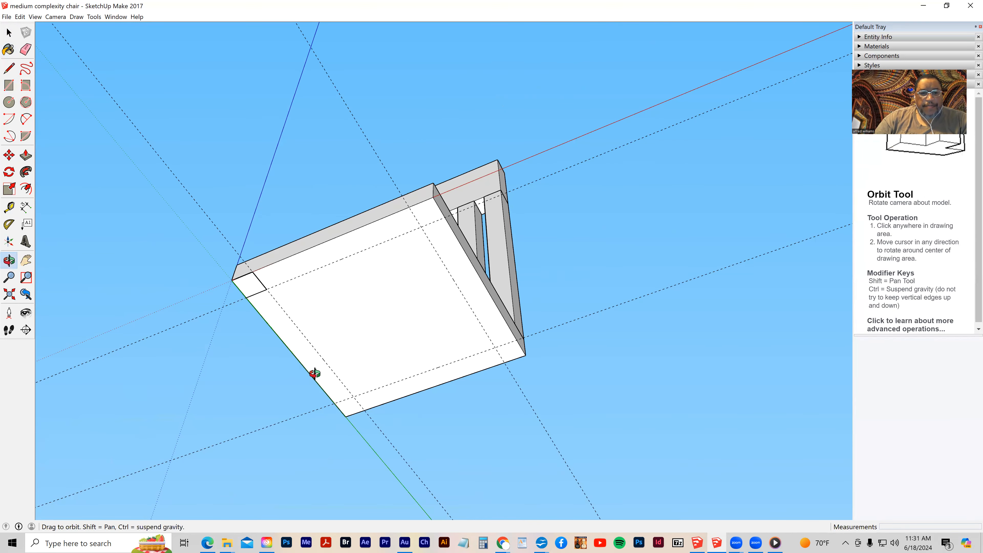
{"action": "key", "text": "space"}
{"action": "left_click", "coordinate": [250, 284]}
{"action": "type", "text": "gchair leg2"}
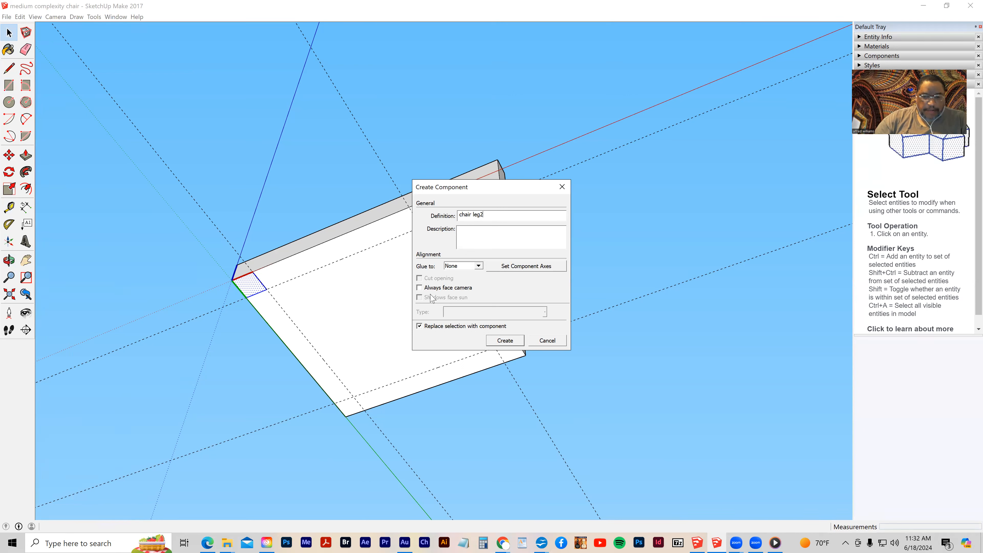
{"action": "left_click", "coordinate": [499, 341]}
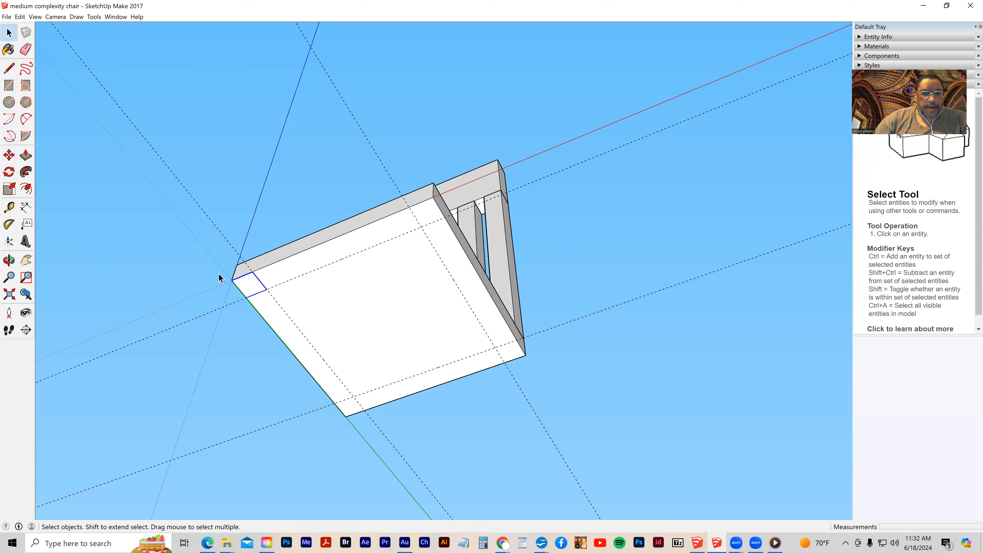
Copy the leg component square to the other three corners of the seat's underside, aligning each copy with the seat's edges.
{"action": "left_click", "coordinate": [9, 155]}
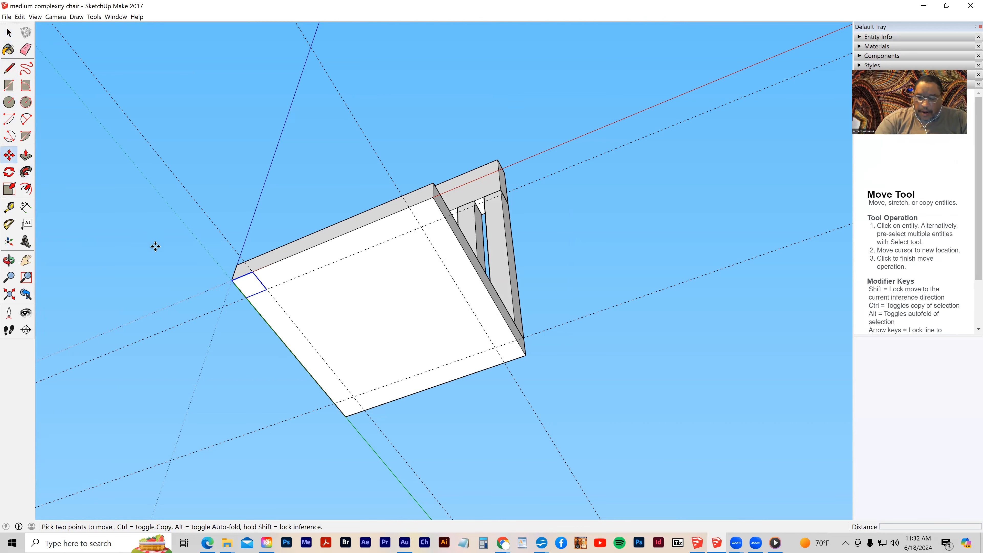
{"action": "left_click", "coordinate": [267, 290]}
{"action": "key", "text": "ctrl"}
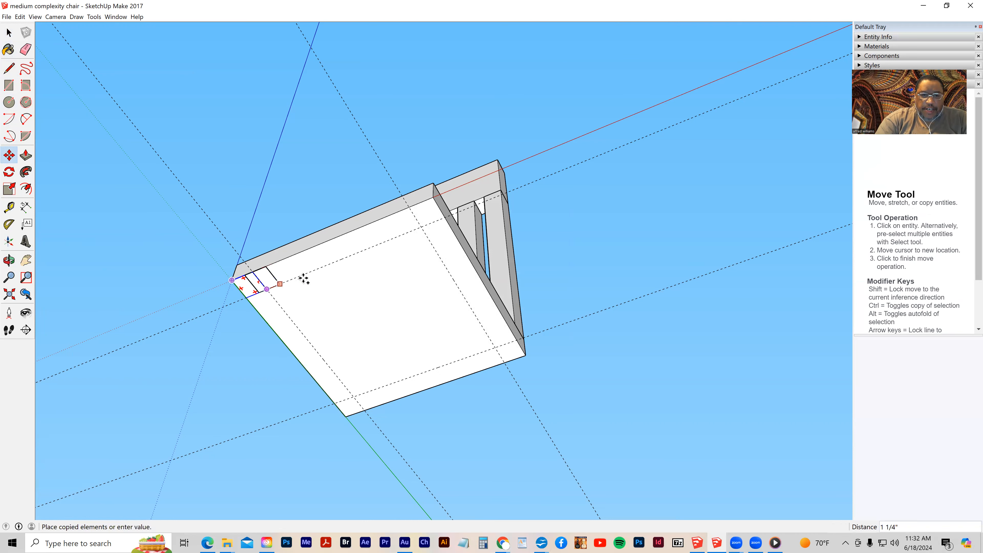
{"action": "left_click", "coordinate": [445, 219]}
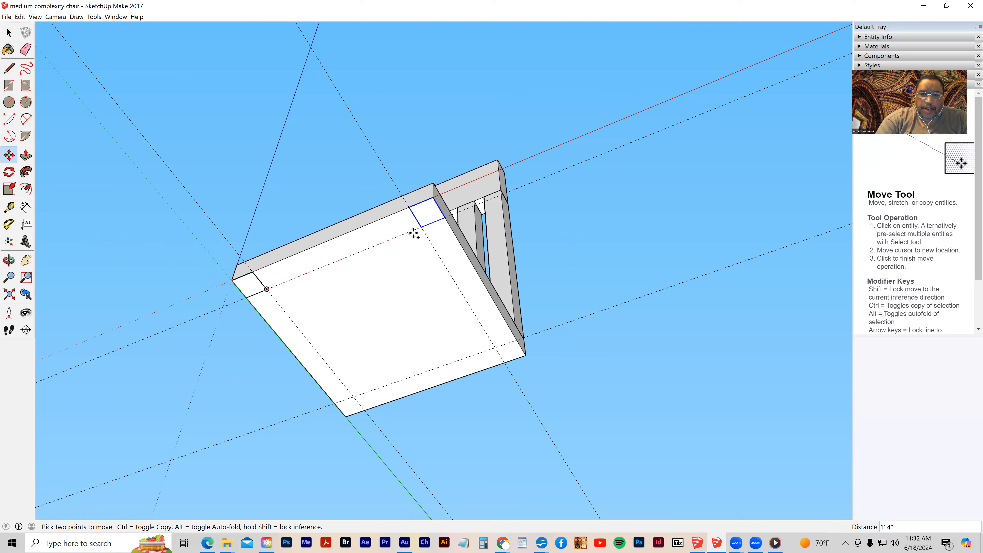
{"action": "left_click", "coordinate": [422, 227]}
{"action": "key", "text": "ctrl"}
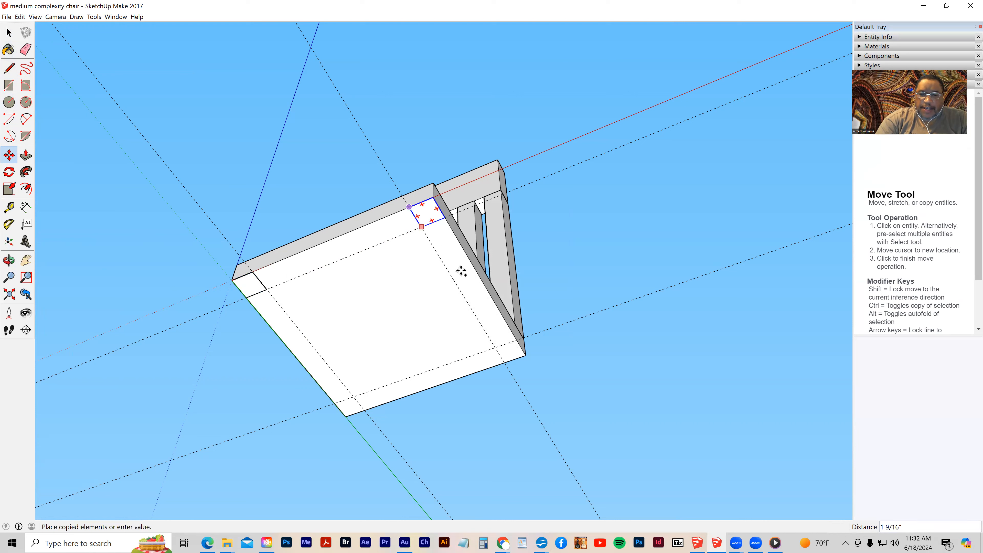
{"action": "left_click", "coordinate": [503, 361]}
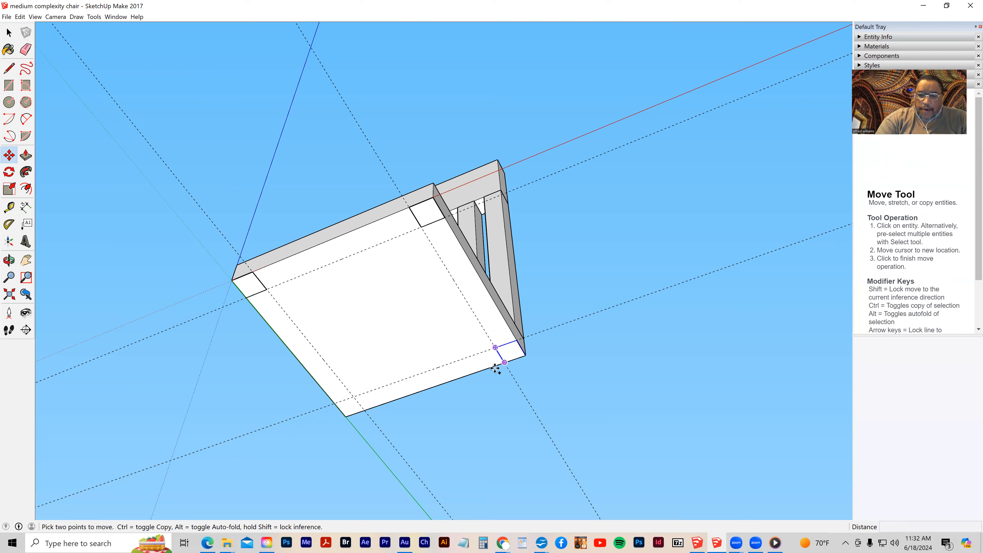
{"action": "left_click", "coordinate": [505, 362]}
{"action": "key", "text": "ctrl"}
{"action": "left_click", "coordinate": [346, 417]}
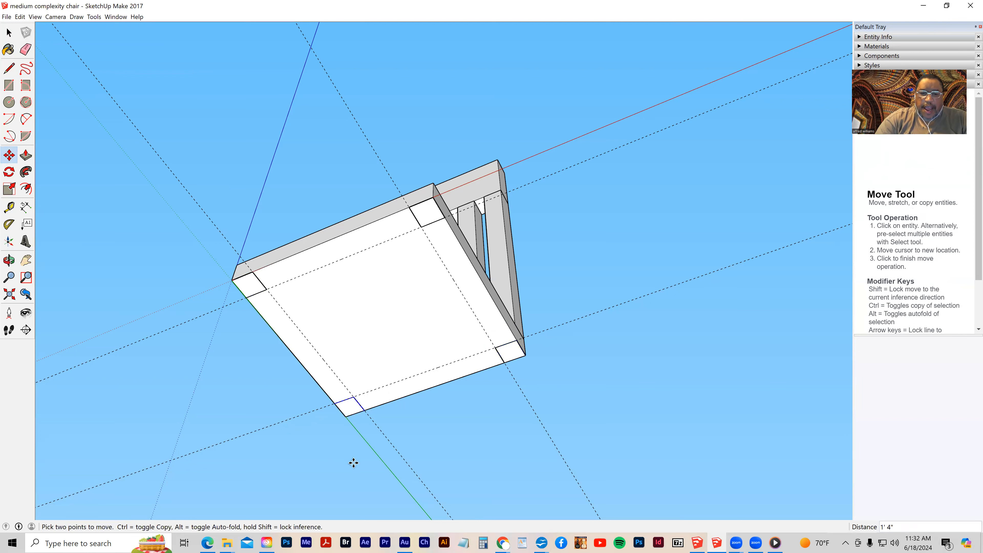
Open the leg component at the origin corner and Push/Pull its square downward about 1' 4 11/16" to form the chair legs.
{"action": "left_click", "coordinate": [8, 34]}
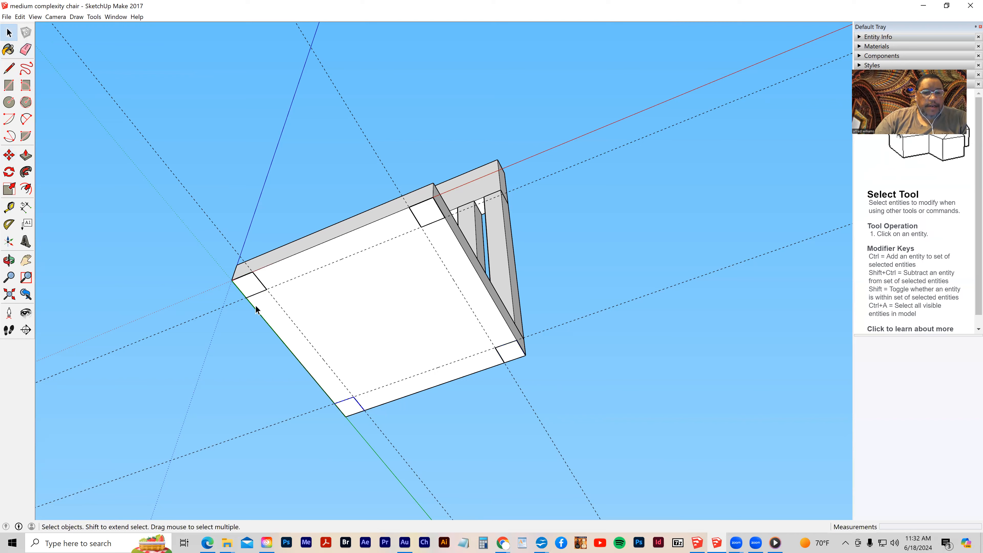
{"action": "double_click", "coordinate": [254, 288]}
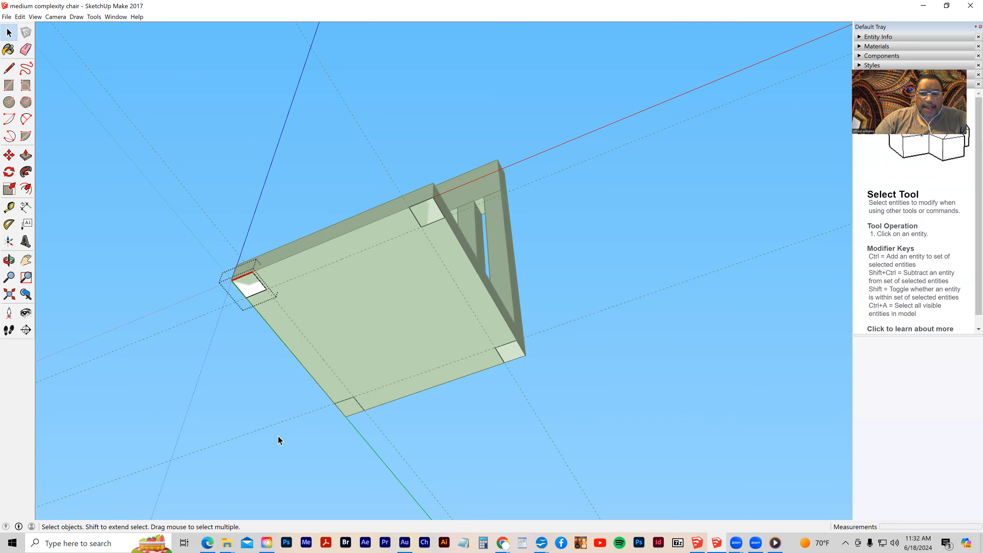
{"action": "left_click", "coordinate": [25, 156]}
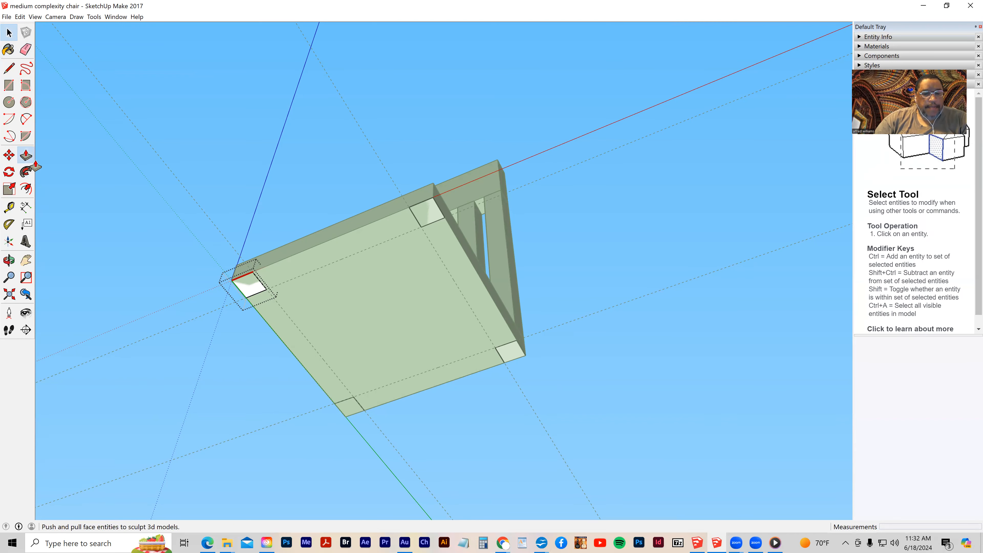
{"action": "left_click", "coordinate": [247, 290]}
{"action": "left_click", "coordinate": [232, 451]}
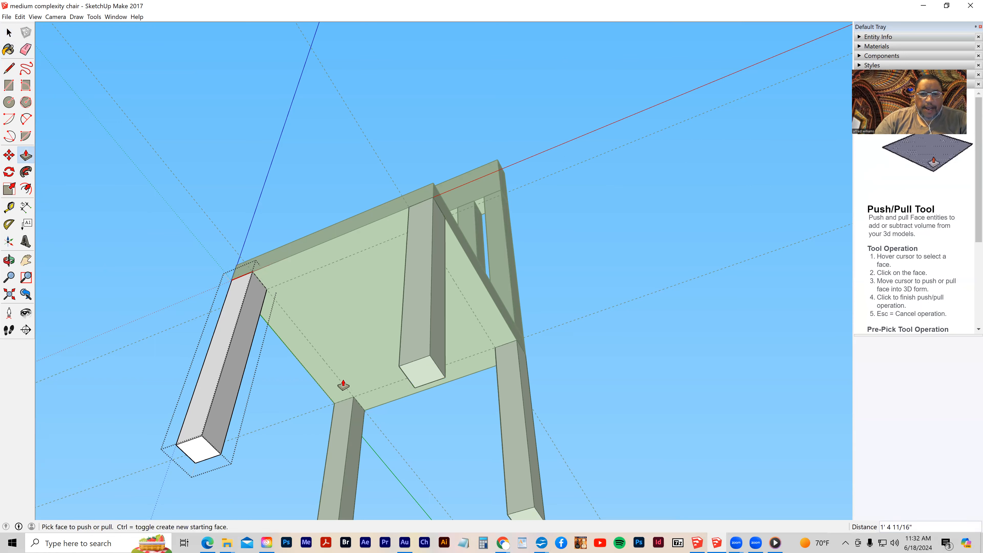
{"action": "key", "text": "o"}
{"action": "left_click_drag", "start_coordinate": [344, 384], "coordinate": [329, 459]}
{"action": "left_click_drag", "start_coordinate": [314, 382], "coordinate": [316, 338]}
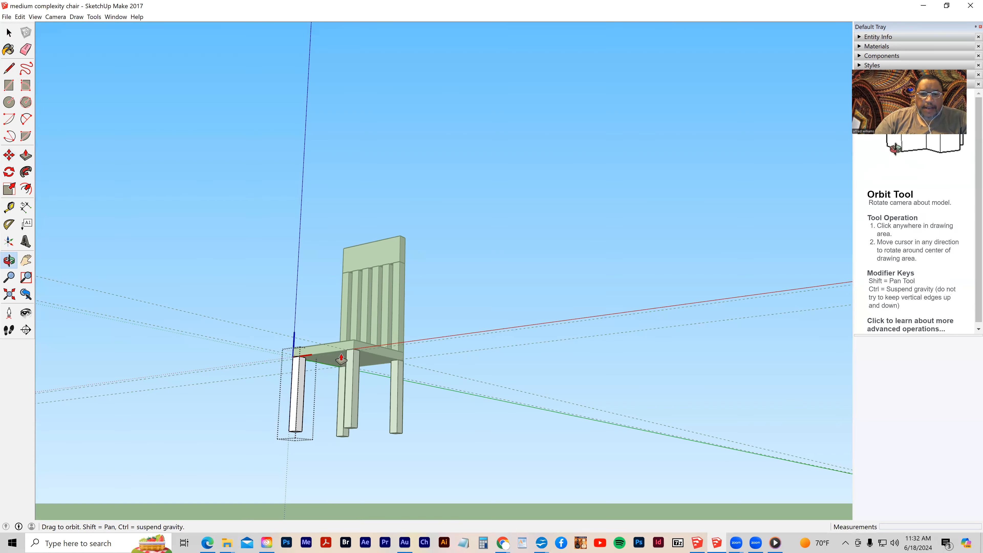
{"action": "left_click_drag", "start_coordinate": [341, 360], "coordinate": [332, 462]}
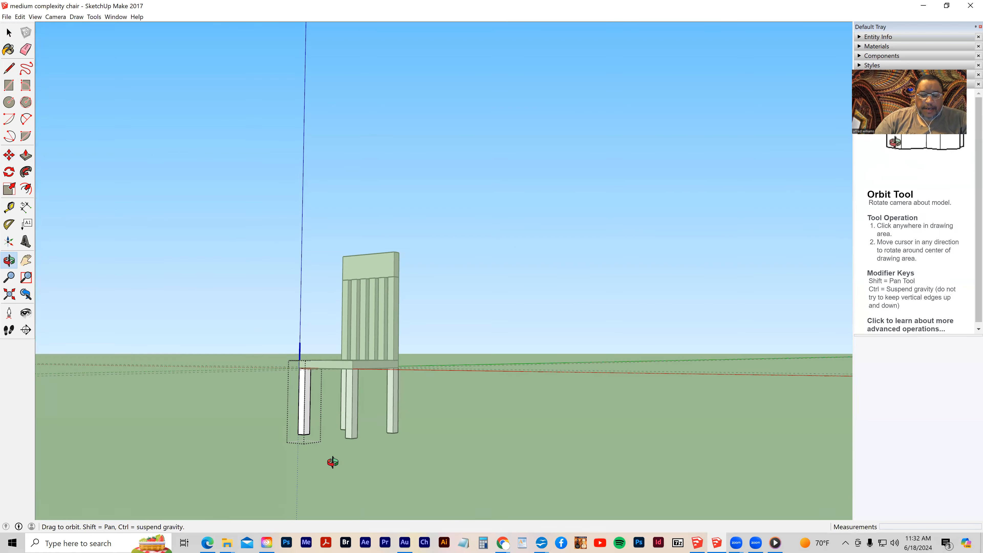